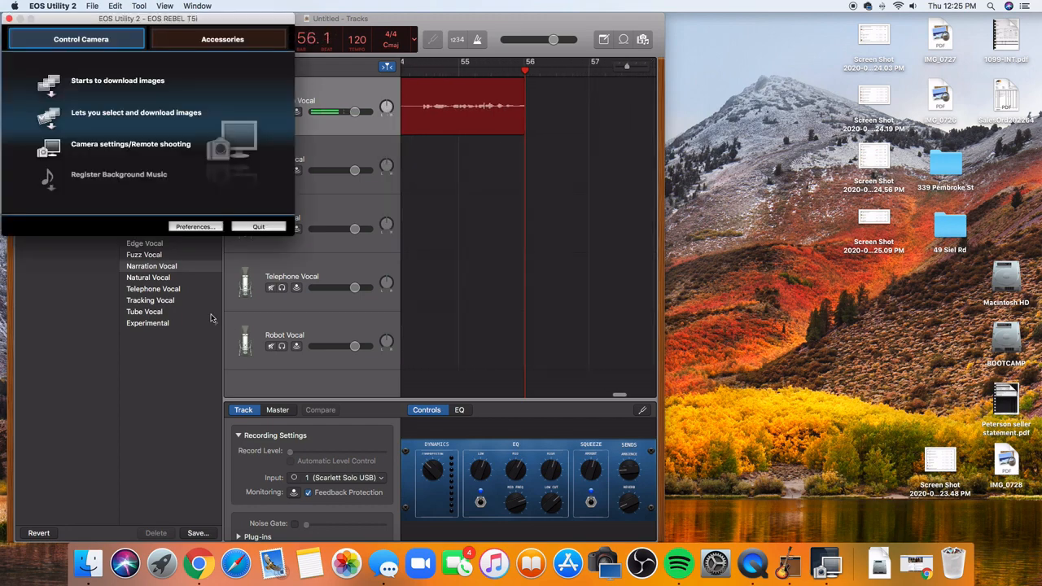
- Open the camera's remote shooting controls, start Live View shooting, and switch to OBS
click(151, 145)
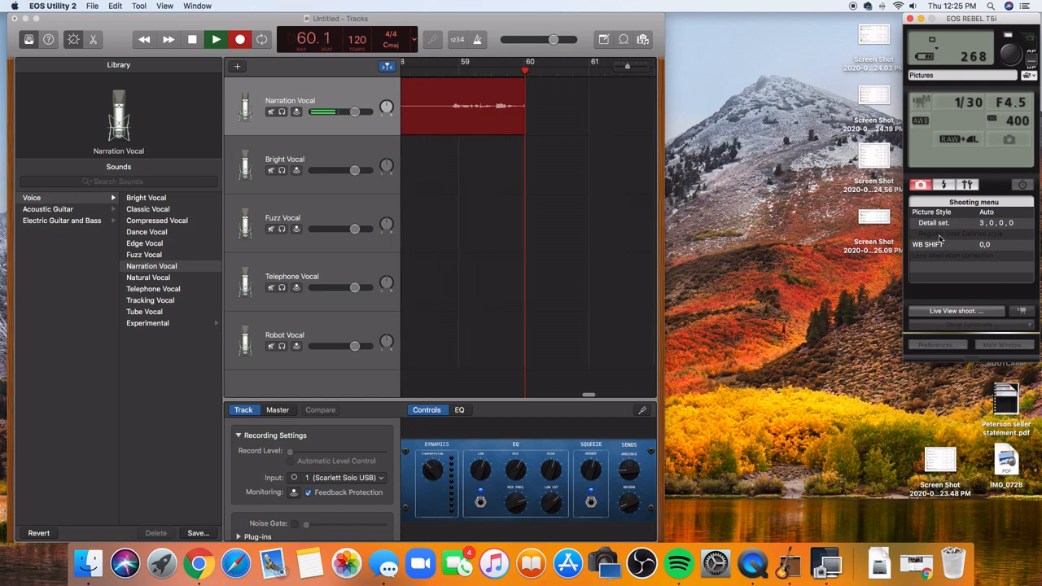
click(964, 312)
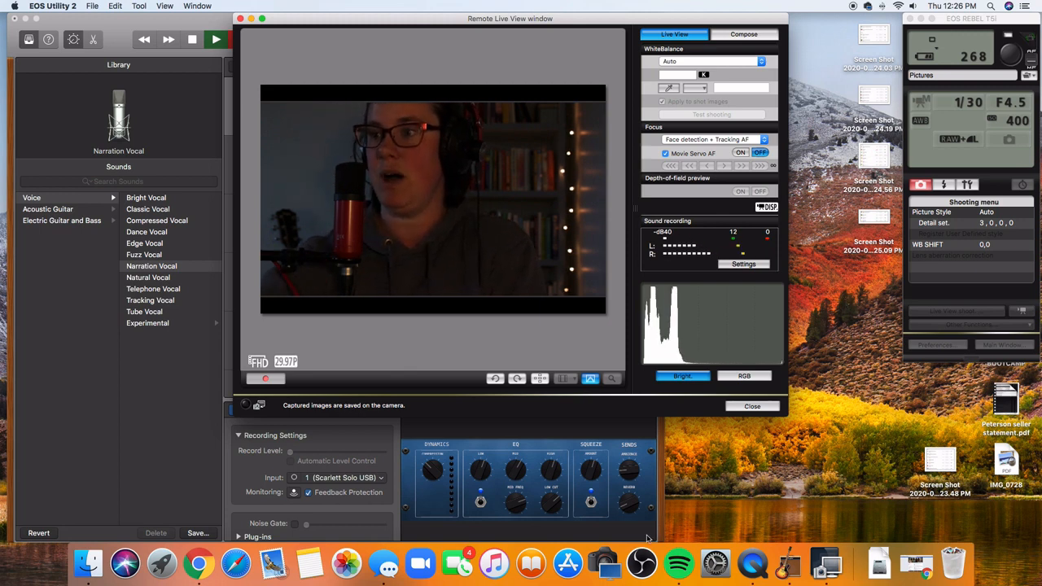
click(642, 562)
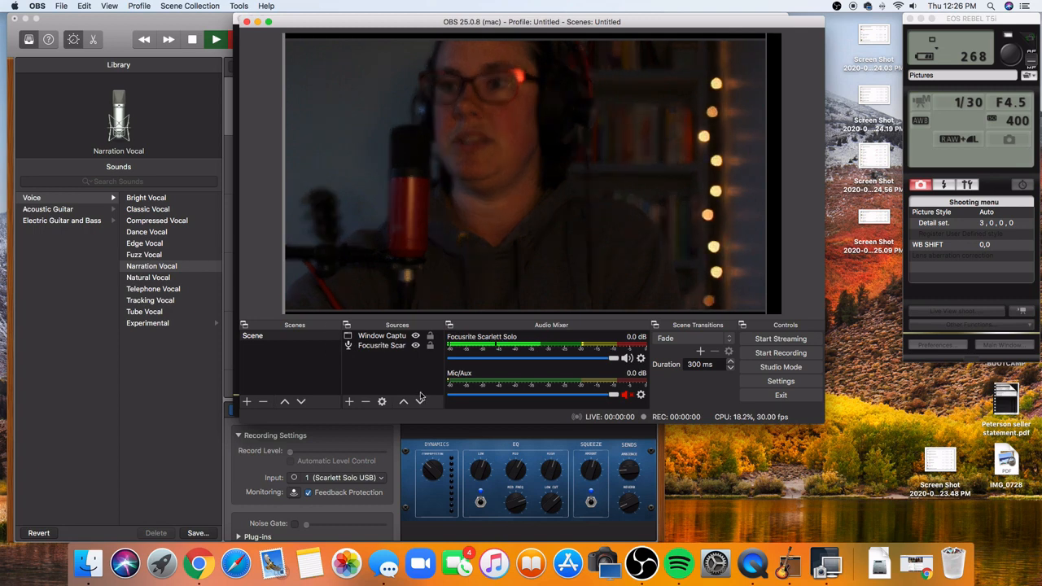
- Add a new Window Capture source that captures the EOS Utility 2 Remote Live View window
click(349, 402)
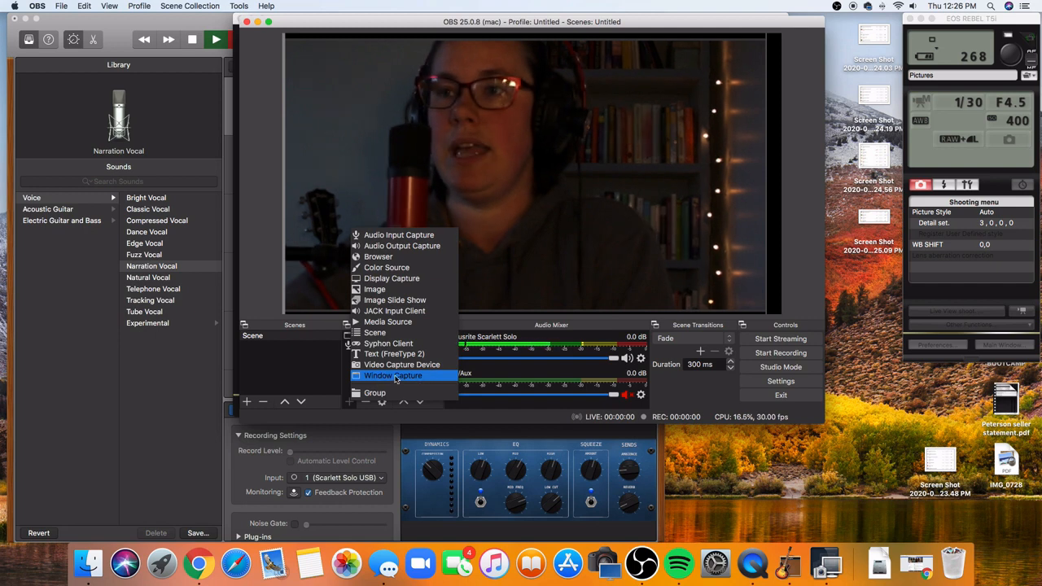
click(396, 376)
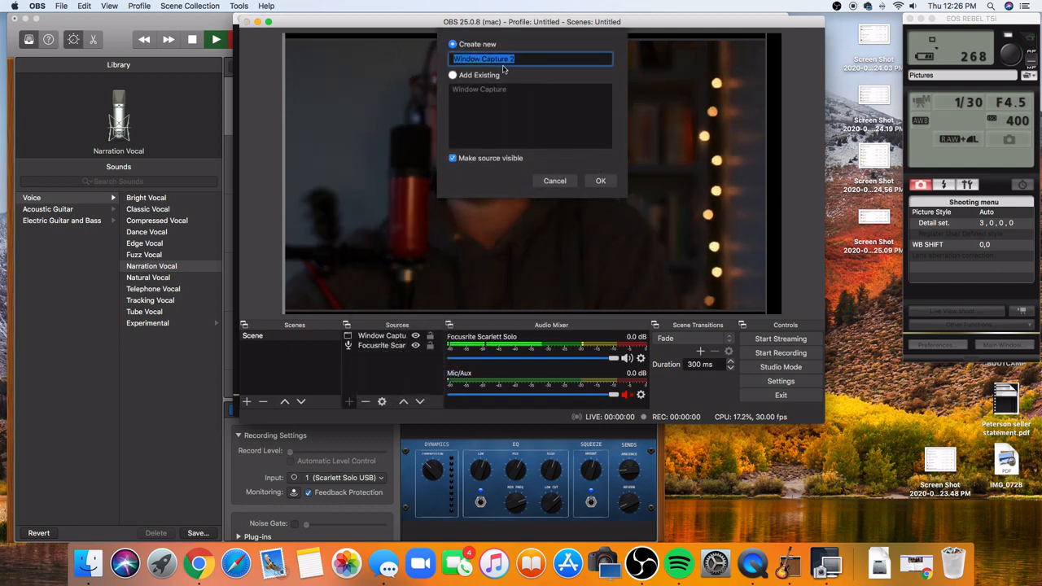
click(601, 180)
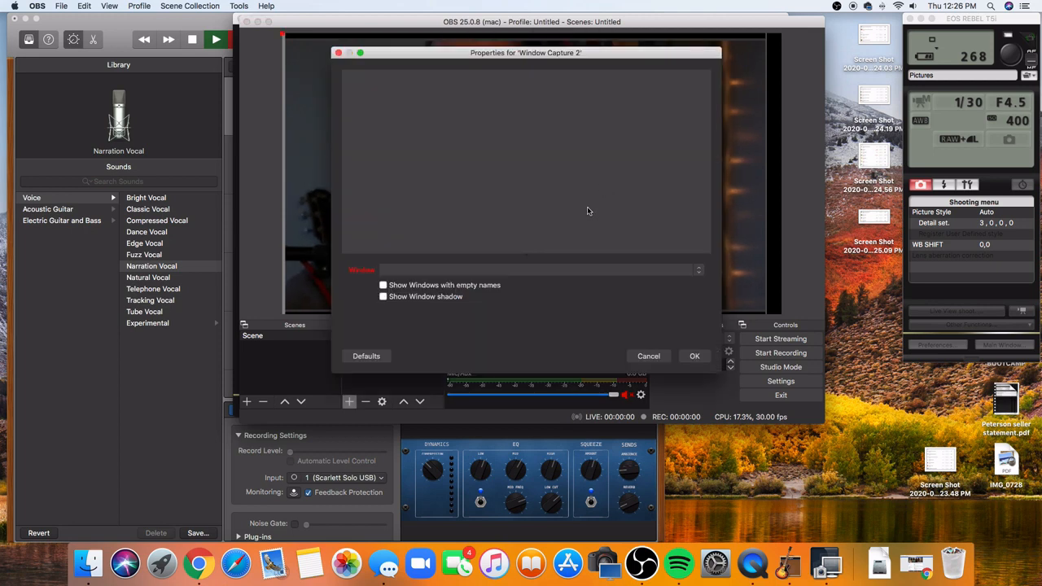
click(674, 272)
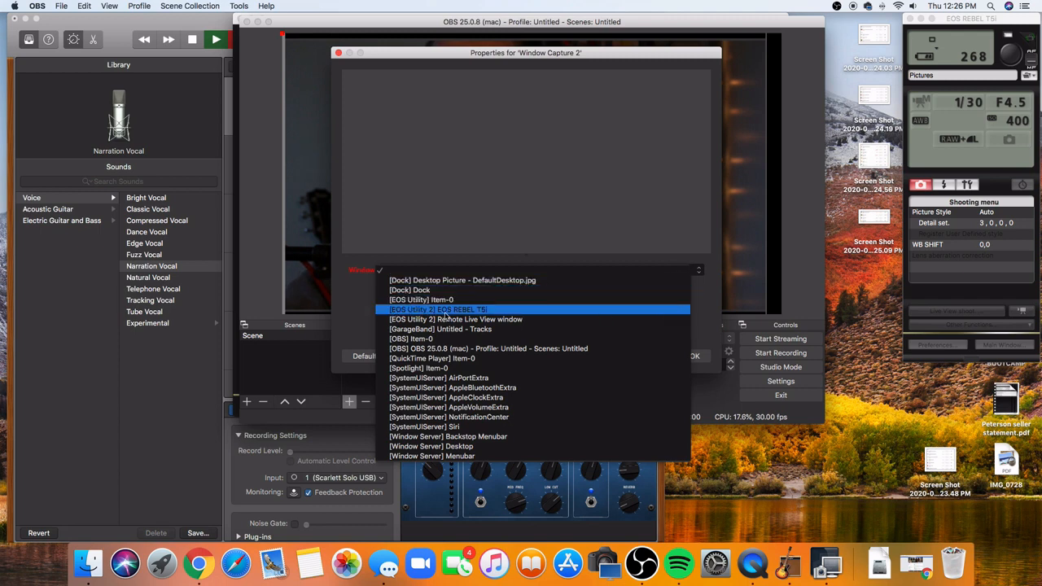
click(489, 310)
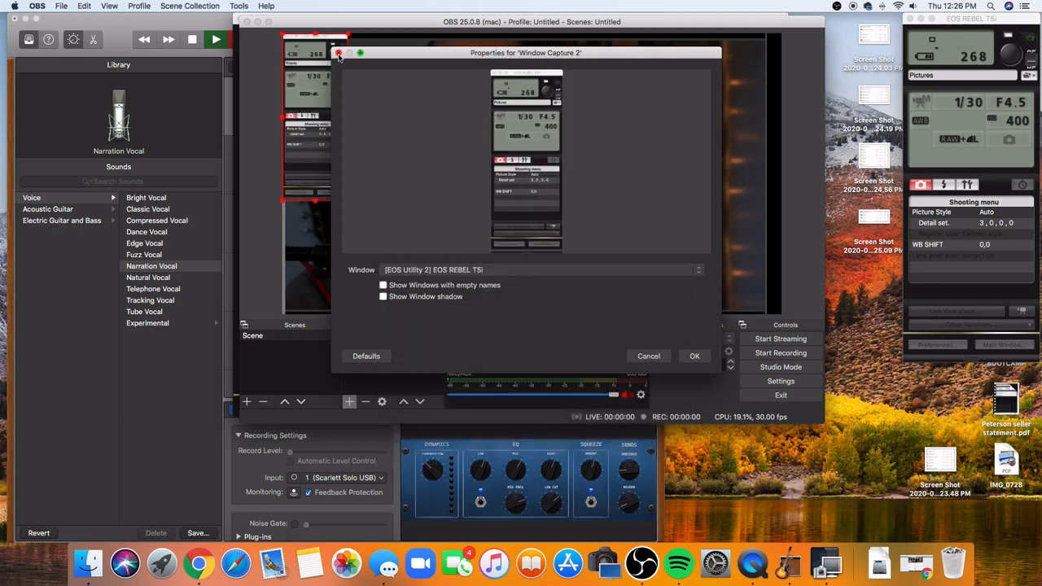
click(540, 271)
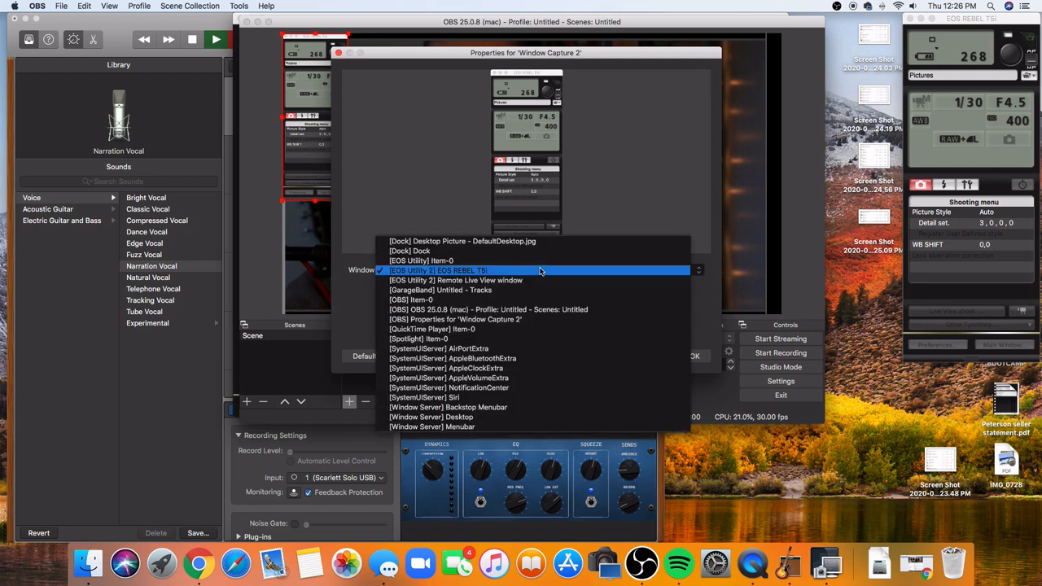
click(484, 280)
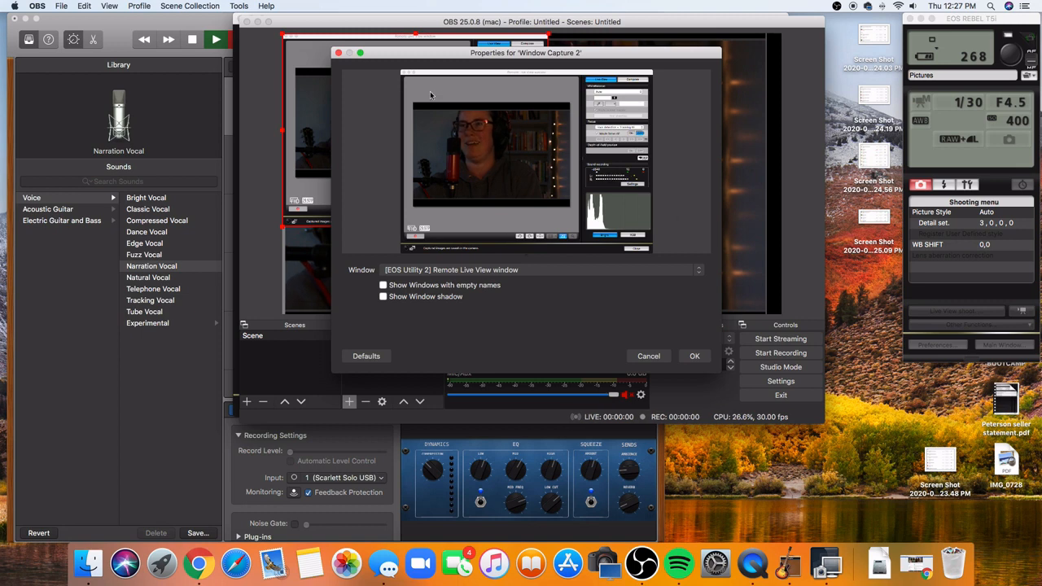
click(695, 356)
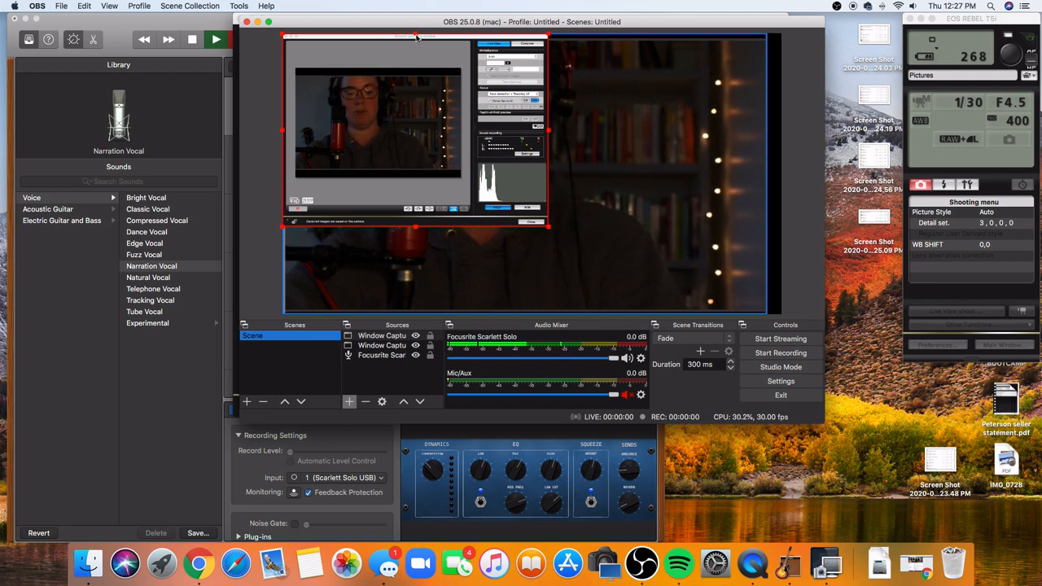
- Crop the new window capture on all four sides to the camera picture and enlarge it in the preview
drag(415, 36, 415, 69)
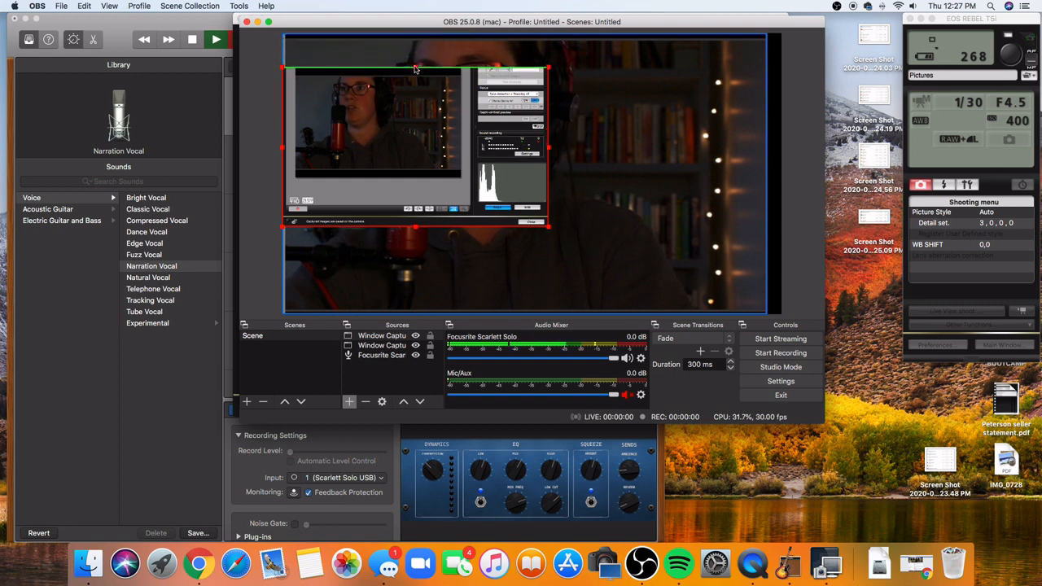
drag(283, 150, 294, 150)
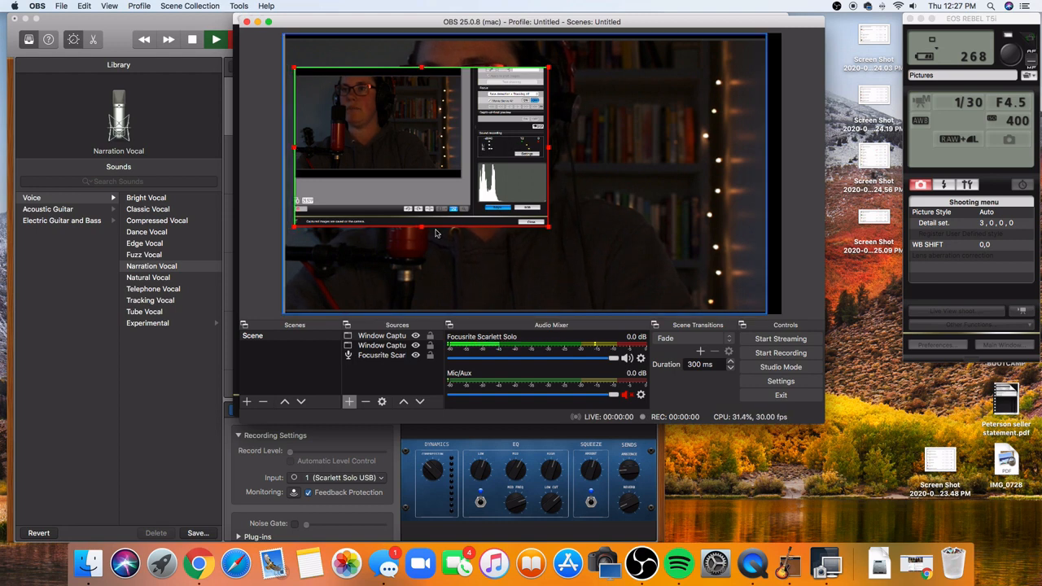
drag(421, 232, 423, 182)
drag(549, 124, 460, 124)
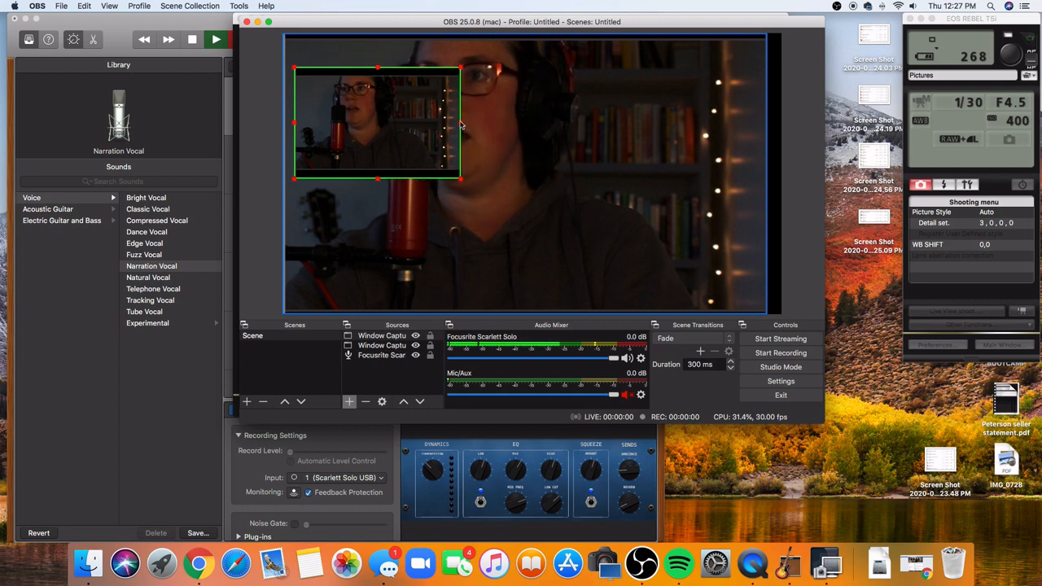
drag(461, 181, 535, 246)
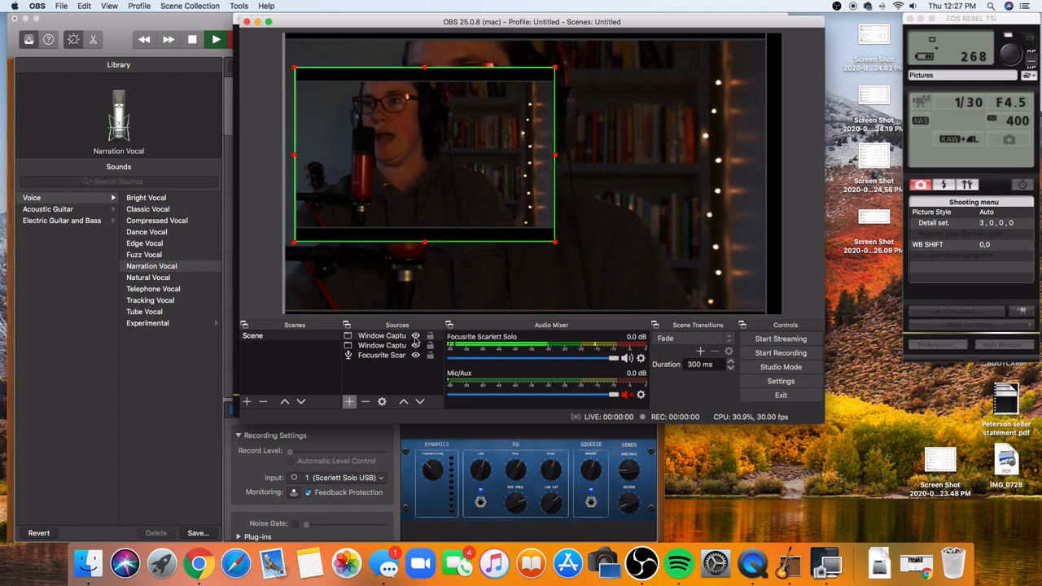
- Remove the Window Capture 2 source from the scene
right_click(389, 341)
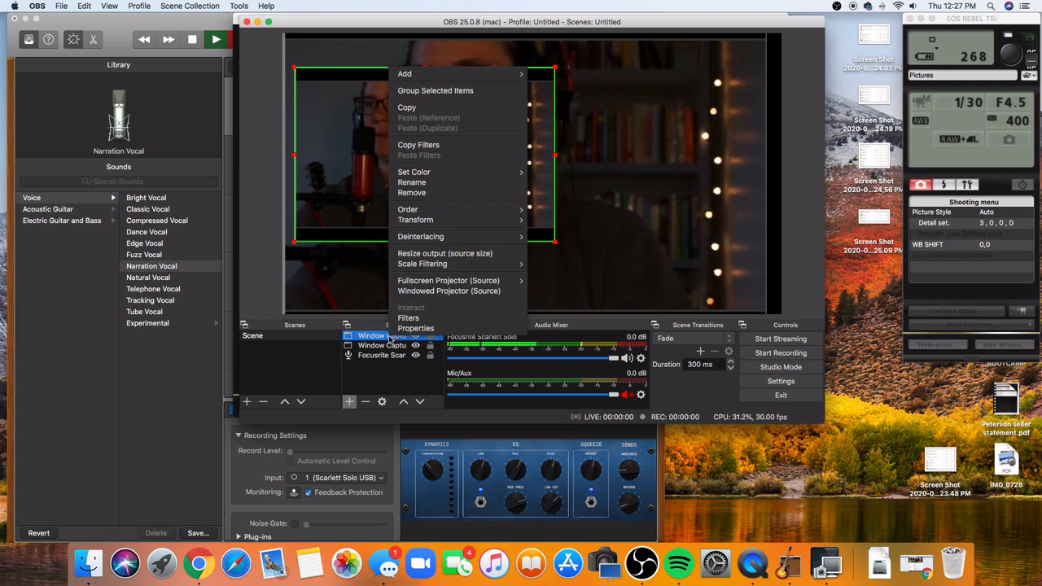
click(365, 405)
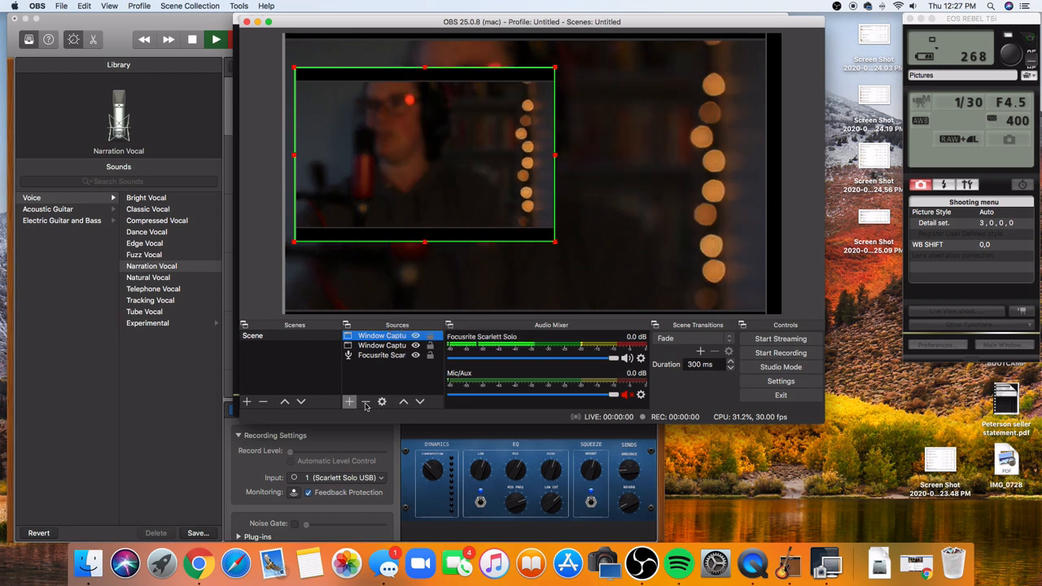
click(366, 405)
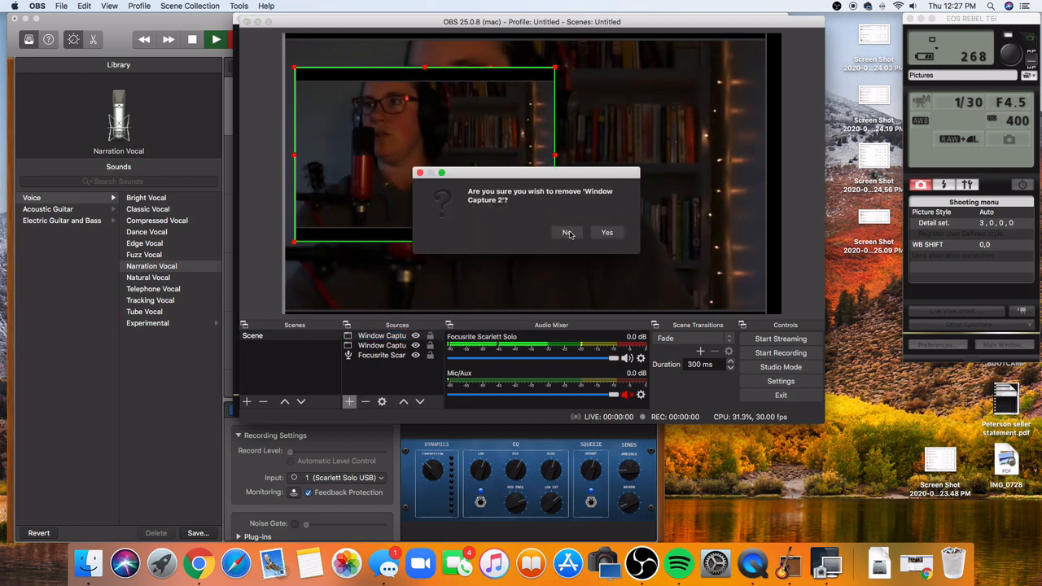
click(607, 234)
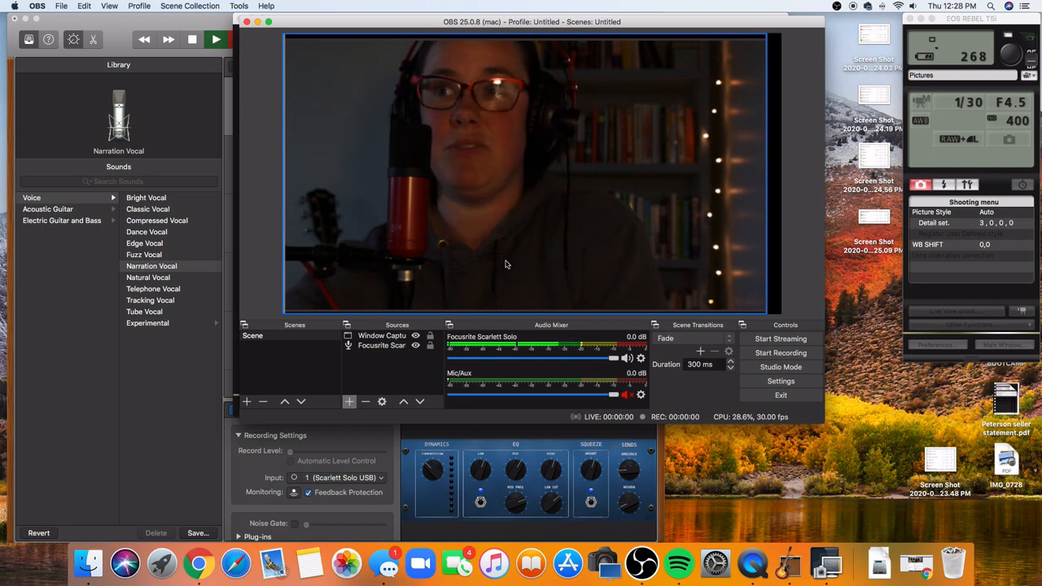
- Add a new Audio Input Capture source with Scarlett Solo USB as its device
click(351, 402)
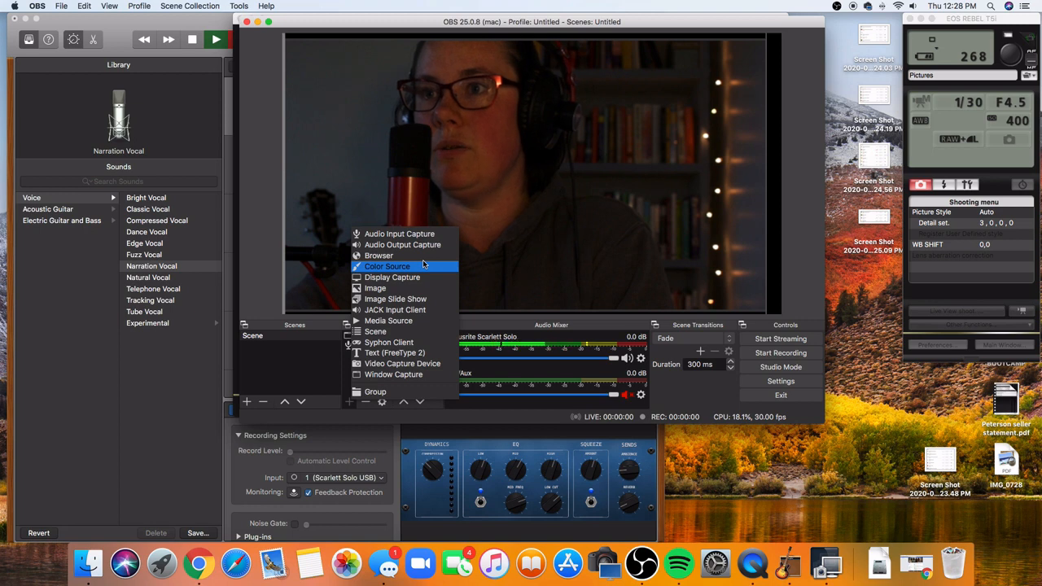
click(407, 234)
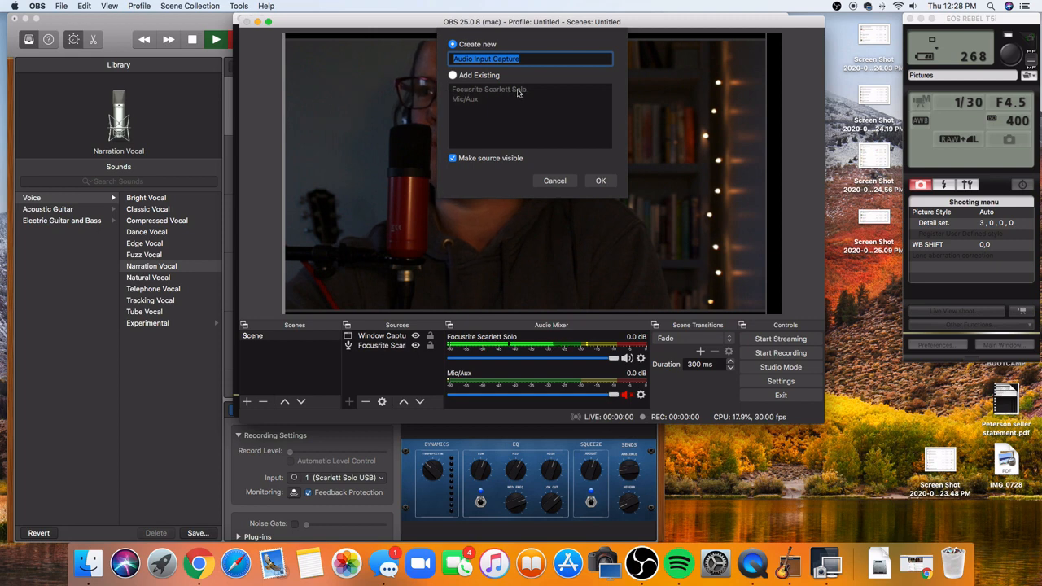
click(453, 76)
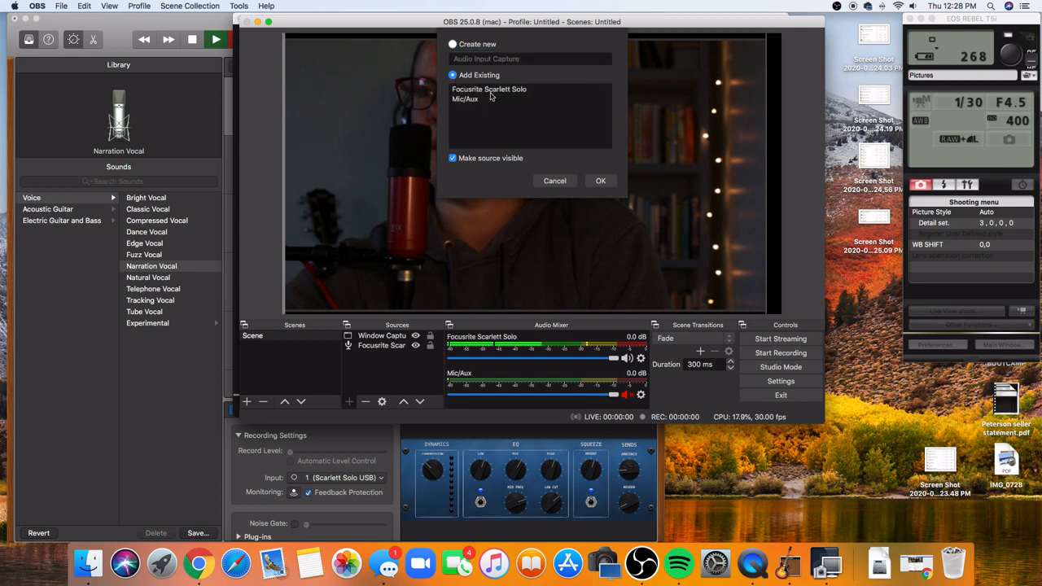
click(452, 44)
click(603, 182)
click(558, 82)
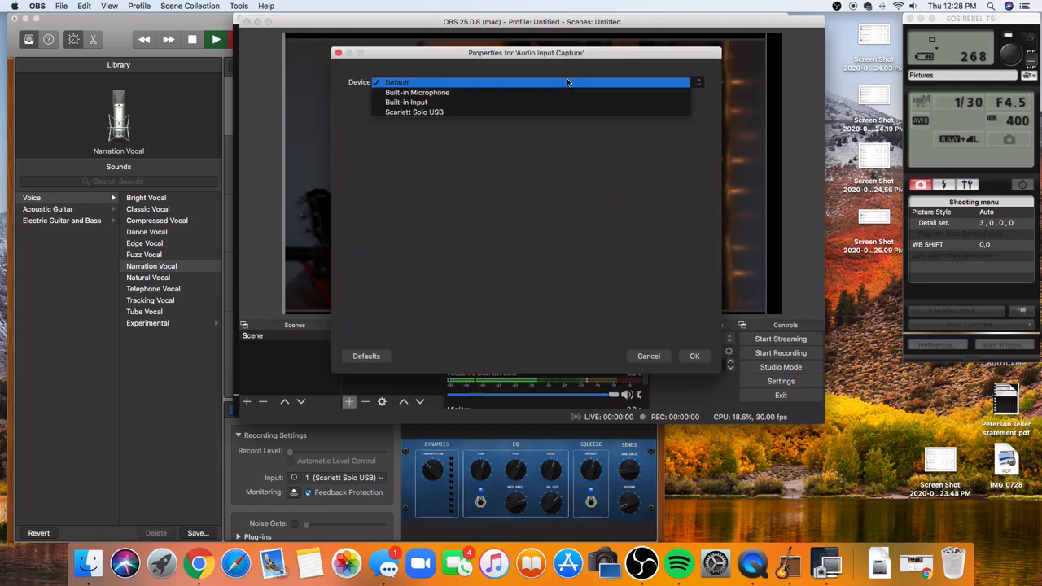
click(561, 109)
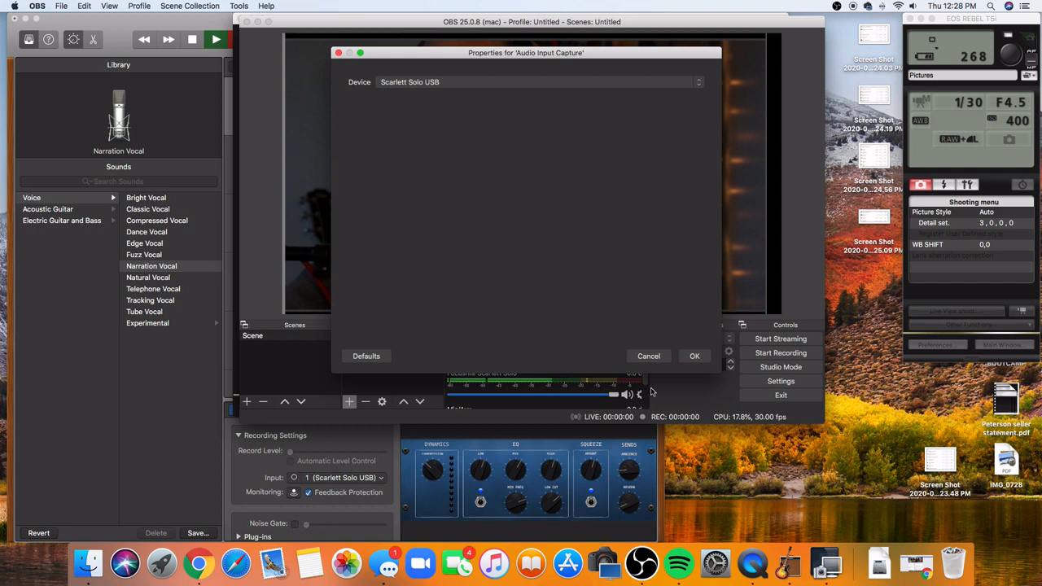
click(694, 356)
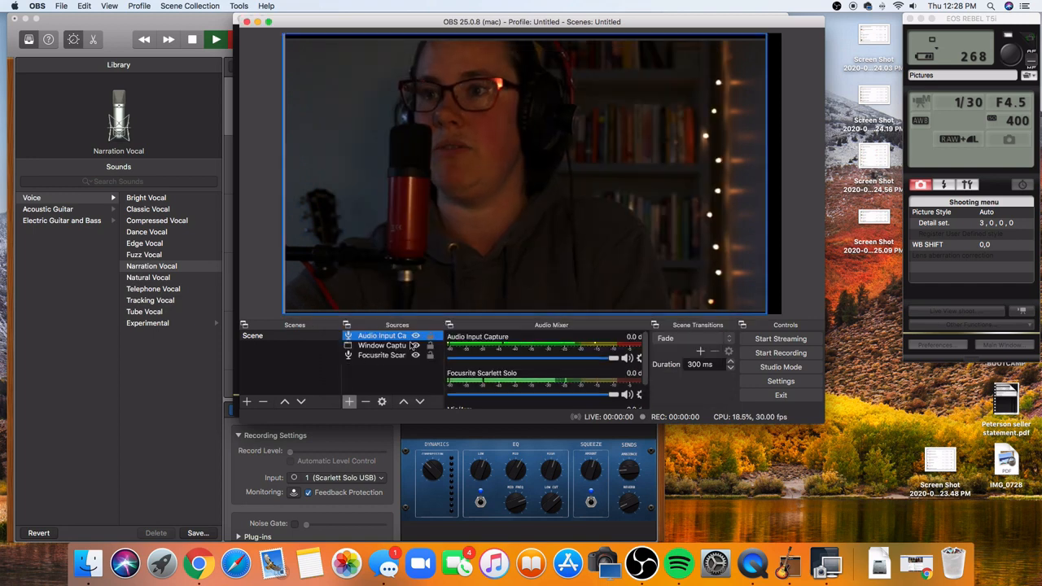
- Remove the Audio Input Capture source from the scene
click(365, 402)
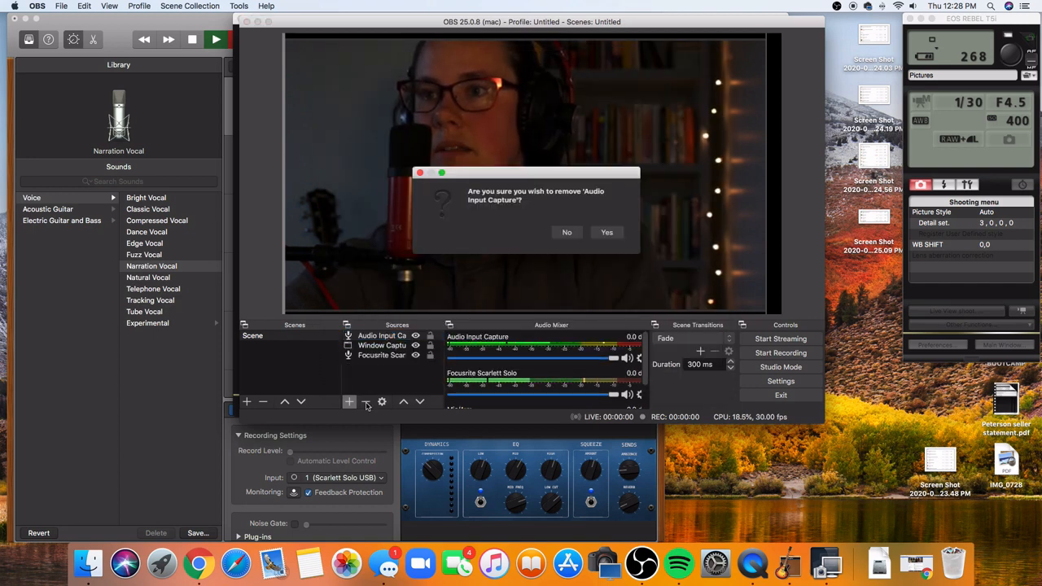
click(607, 235)
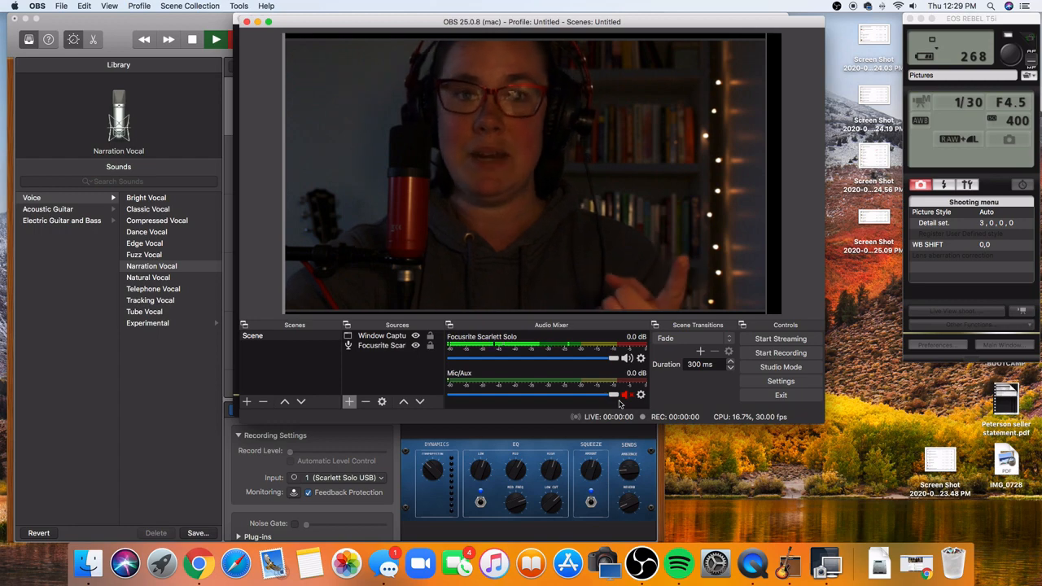
- Switch to Facebook in Chrome and create a live video from the personal profile using the stream key option
click(214, 563)
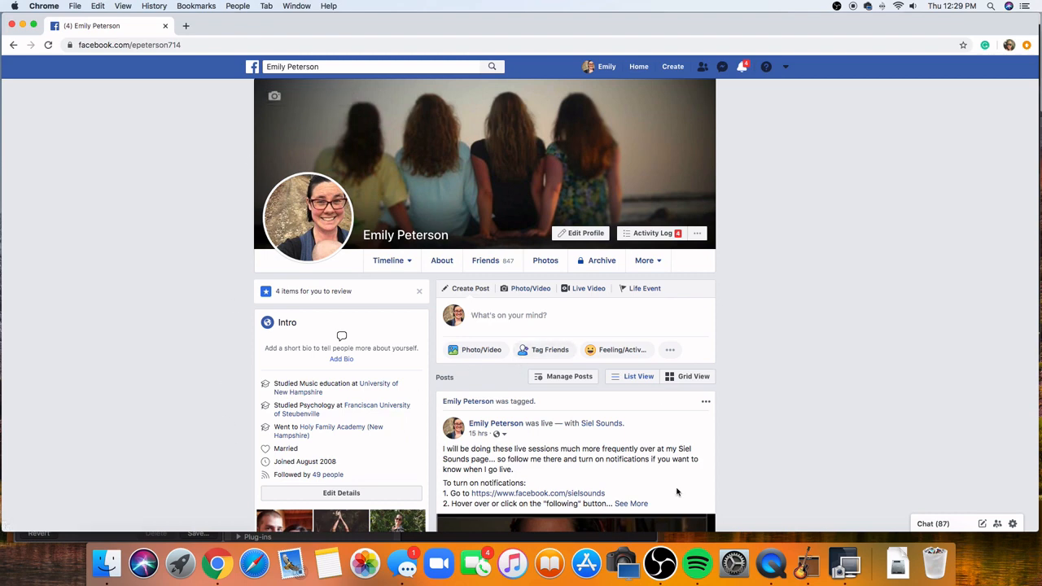
click(587, 292)
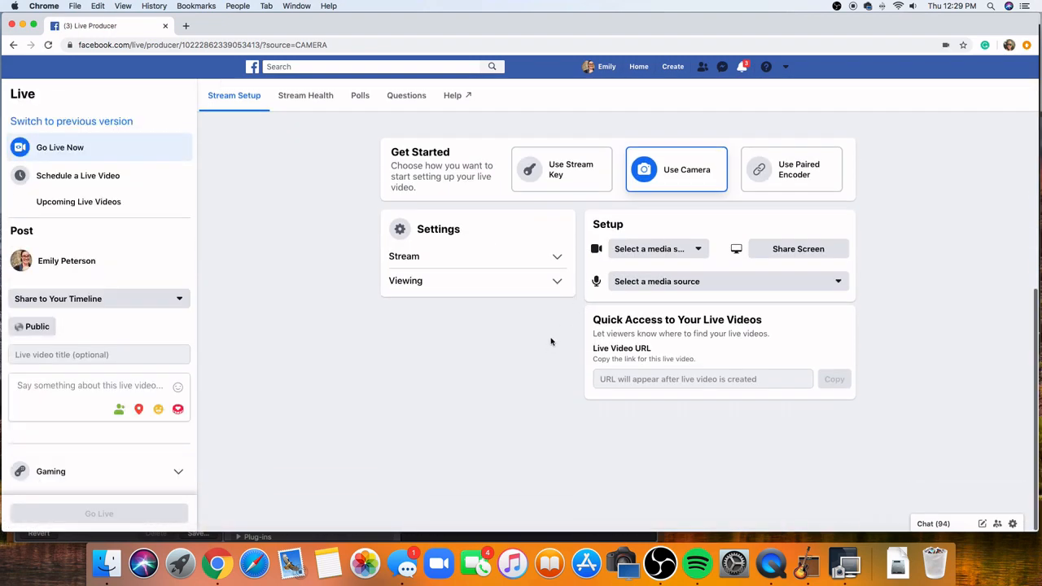
click(599, 182)
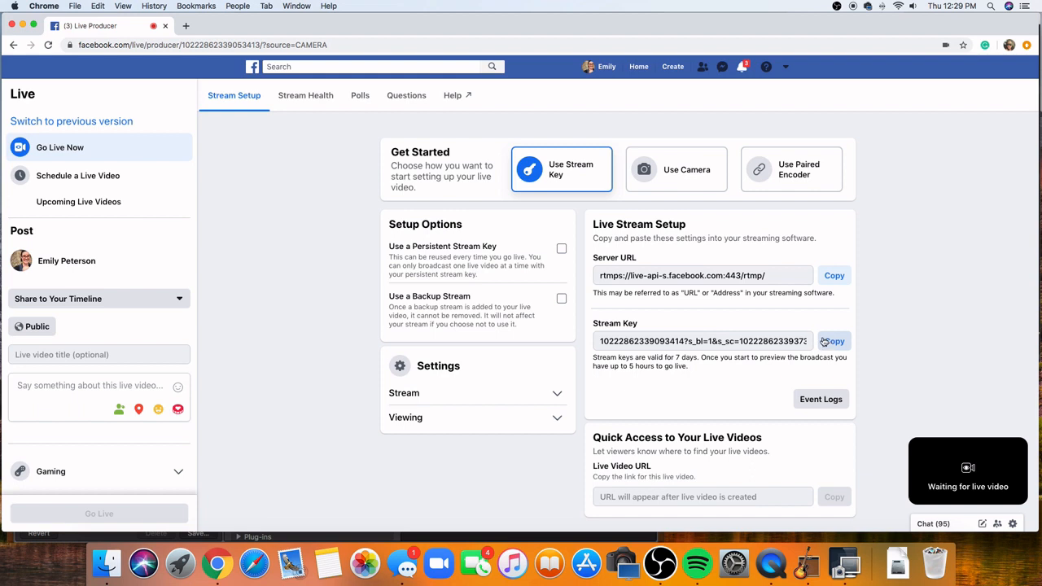
- Open the managed Siel Sounds page from the Facebook home page and create a live video on it
click(636, 70)
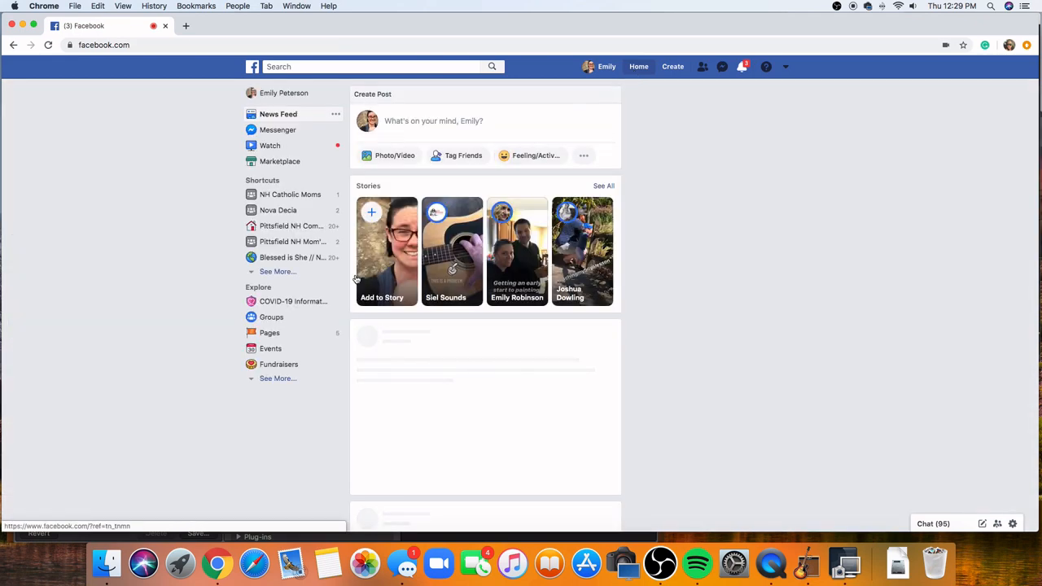
click(271, 333)
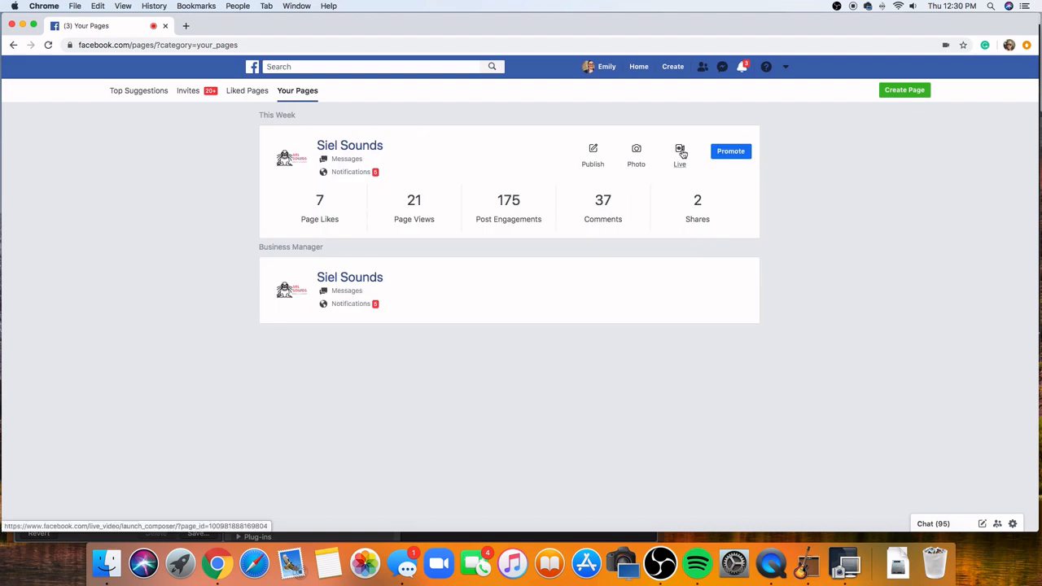
click(370, 147)
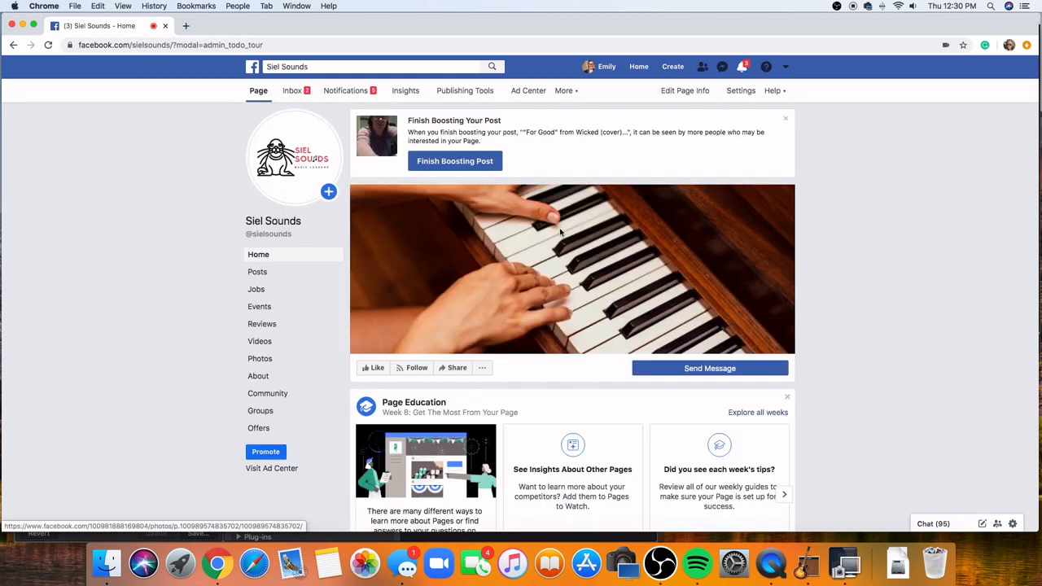
scroll(559, 261, down, 5)
scroll(559, 261, down, 3)
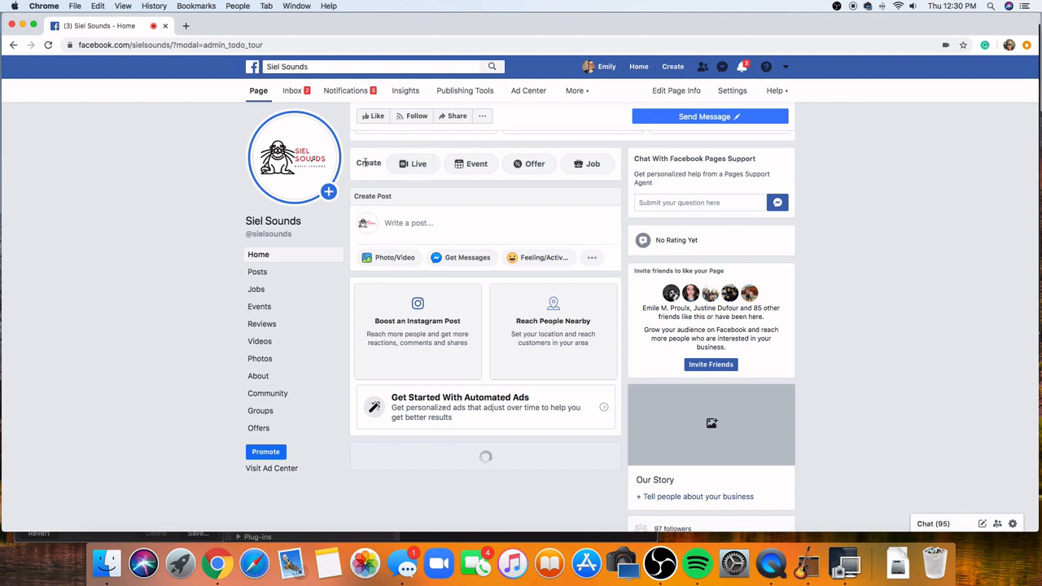
click(424, 168)
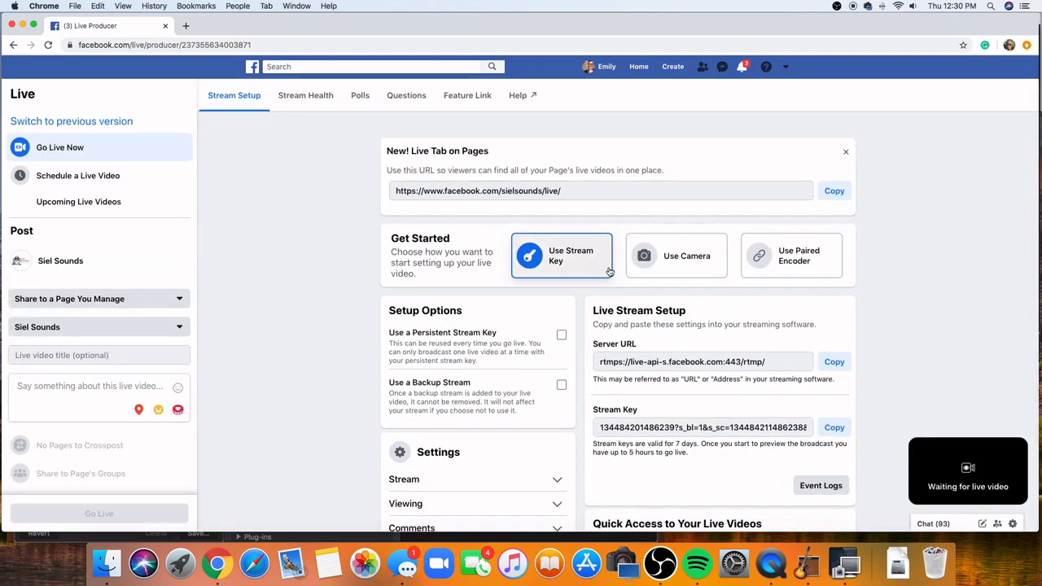
- Copy the live video's stream key from the Live Stream Setup section
scroll(612, 262, down, 3)
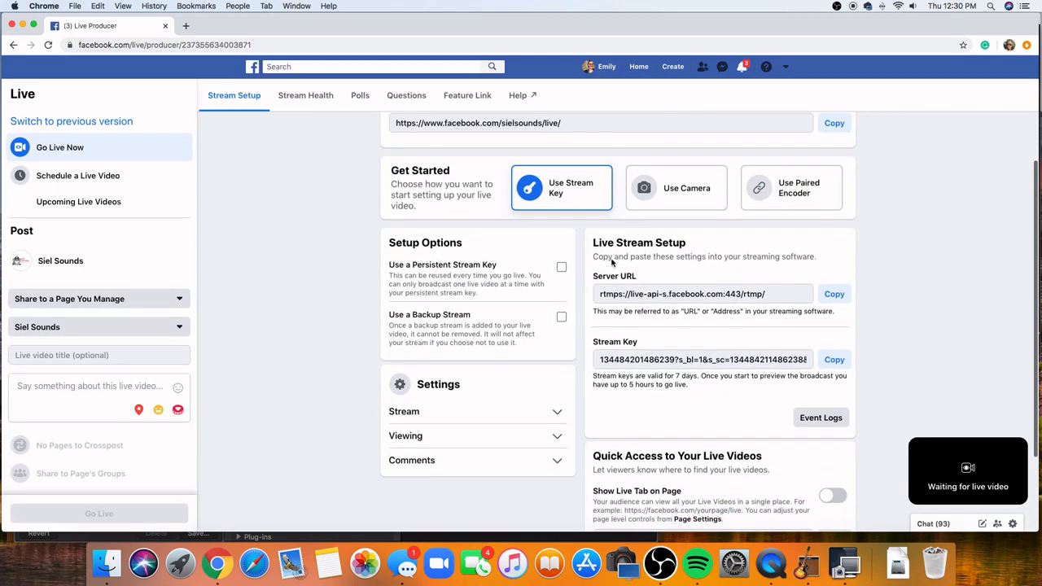
scroll(613, 262, down, 1)
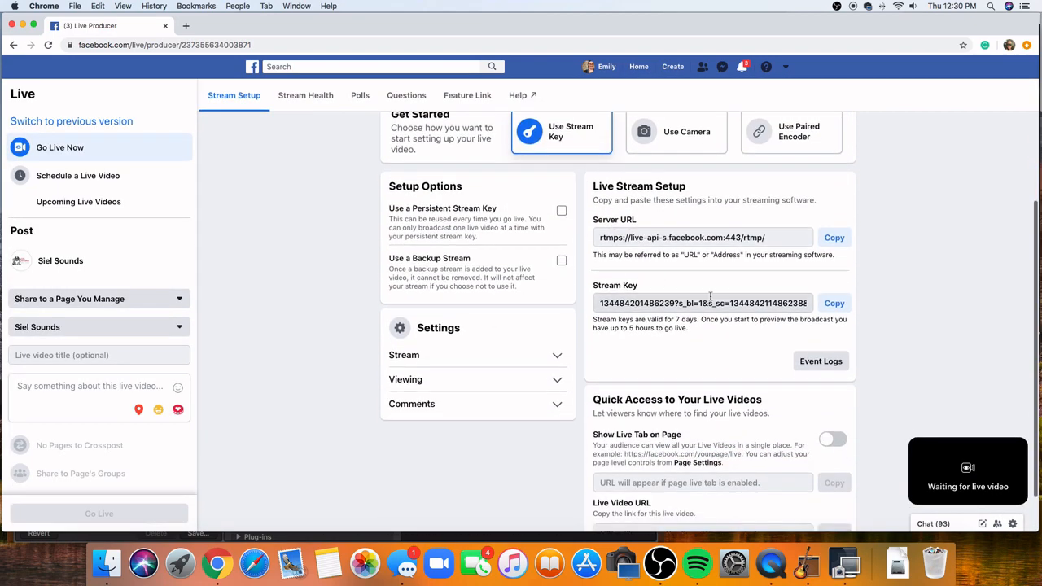
click(834, 304)
scroll(830, 309, up, 1)
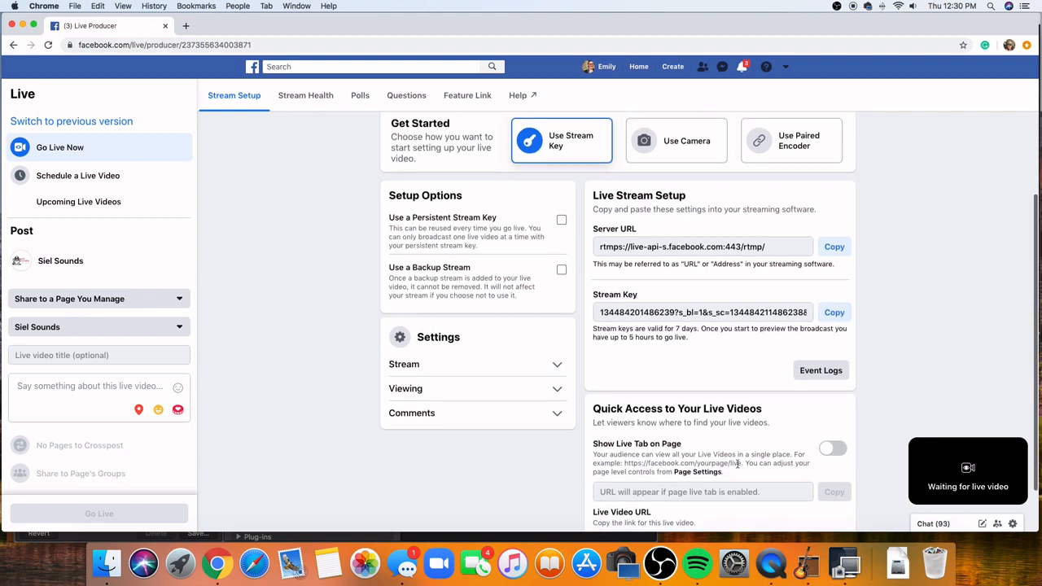
- Switch to OBS and replace the stream key in the Facebook Live stream settings with the copied stream key
click(661, 561)
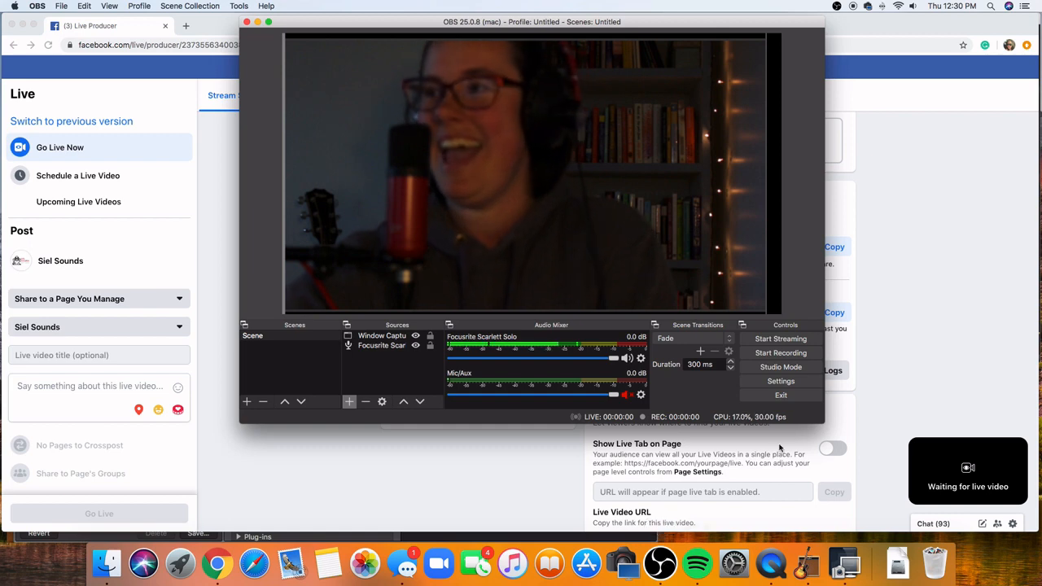
click(786, 385)
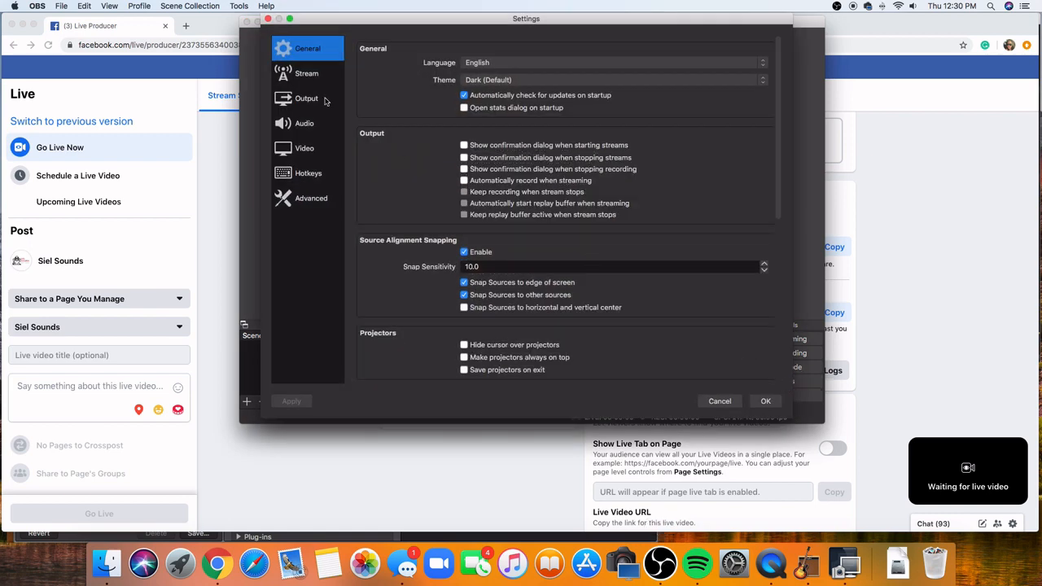
click(314, 81)
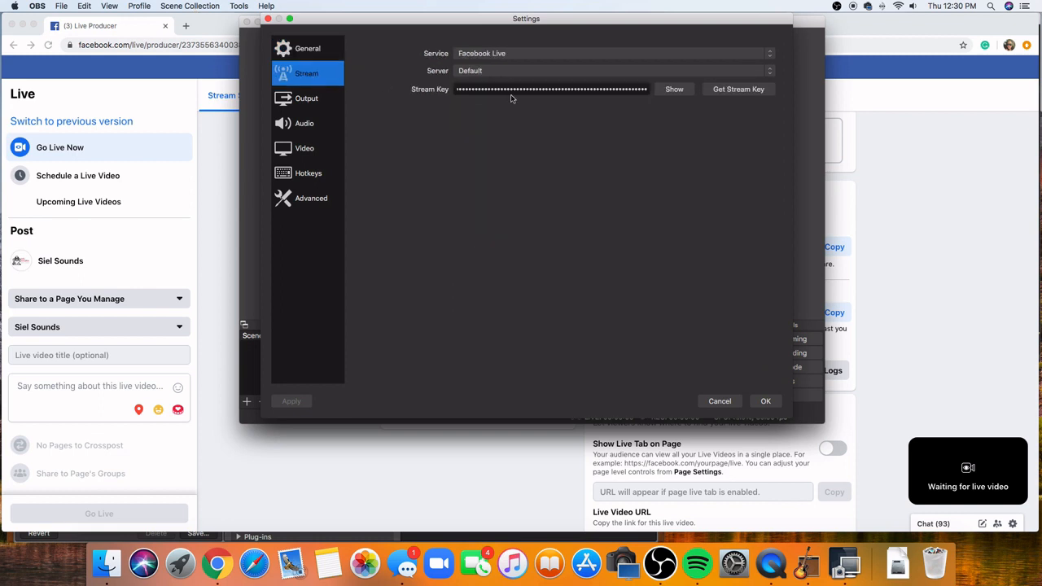
drag(650, 92, 418, 91)
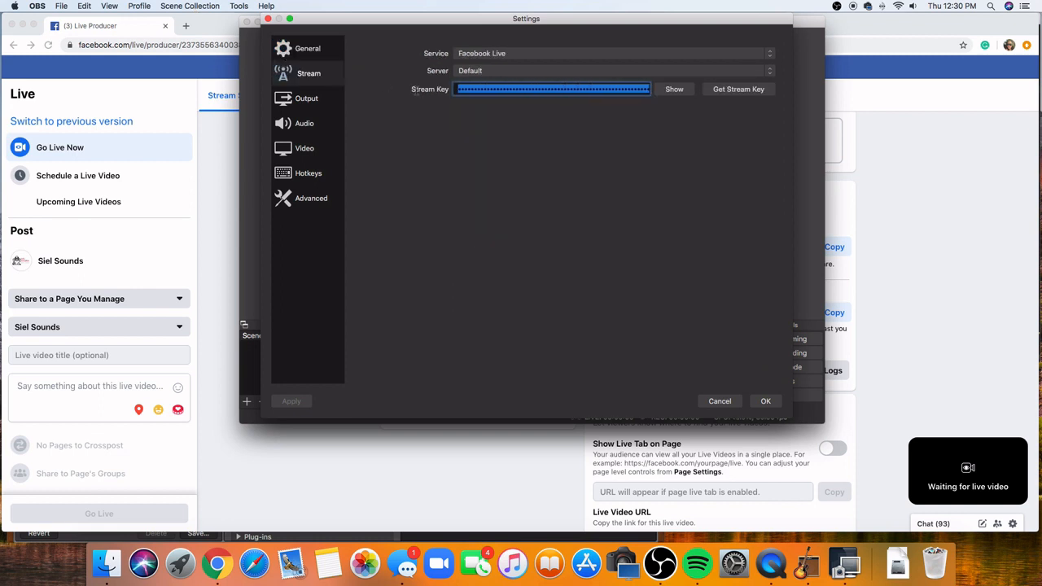
key(BackSpace)
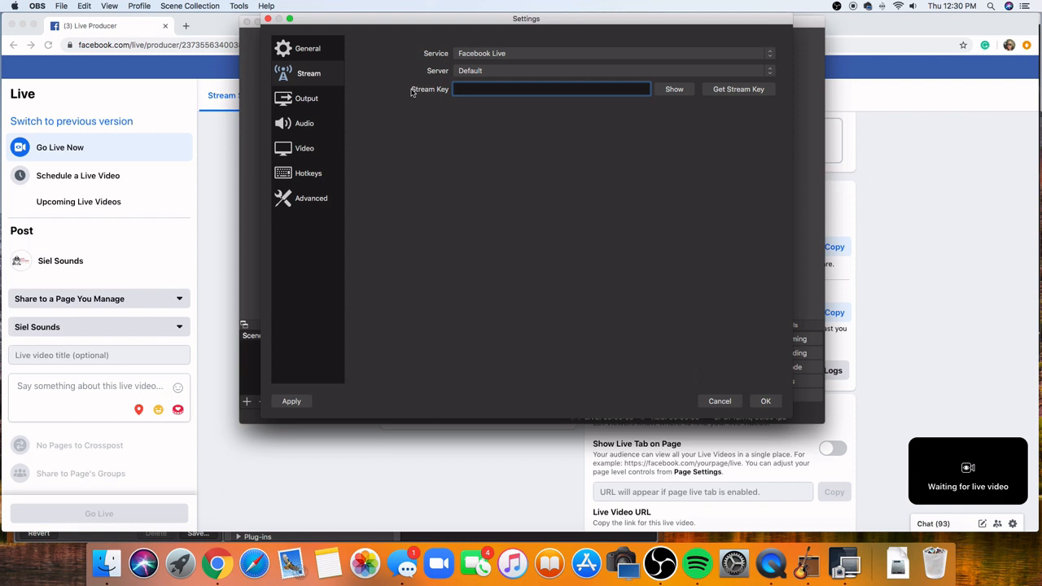
key(super+v)
click(766, 401)
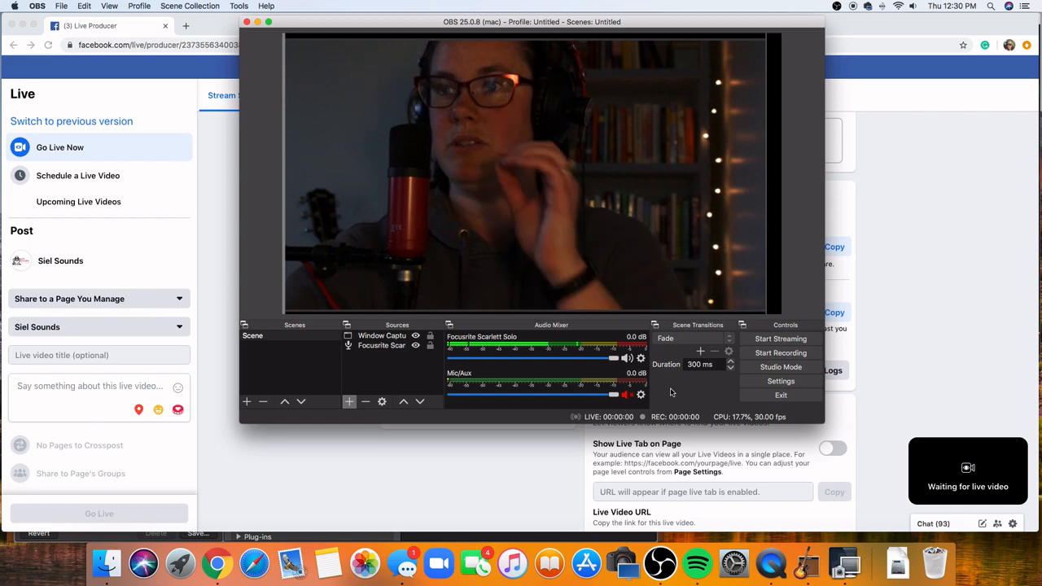
- Examine the Focusrite Scarlett Solo's sync offset and mono setting in the Advanced Audio Properties
click(641, 359)
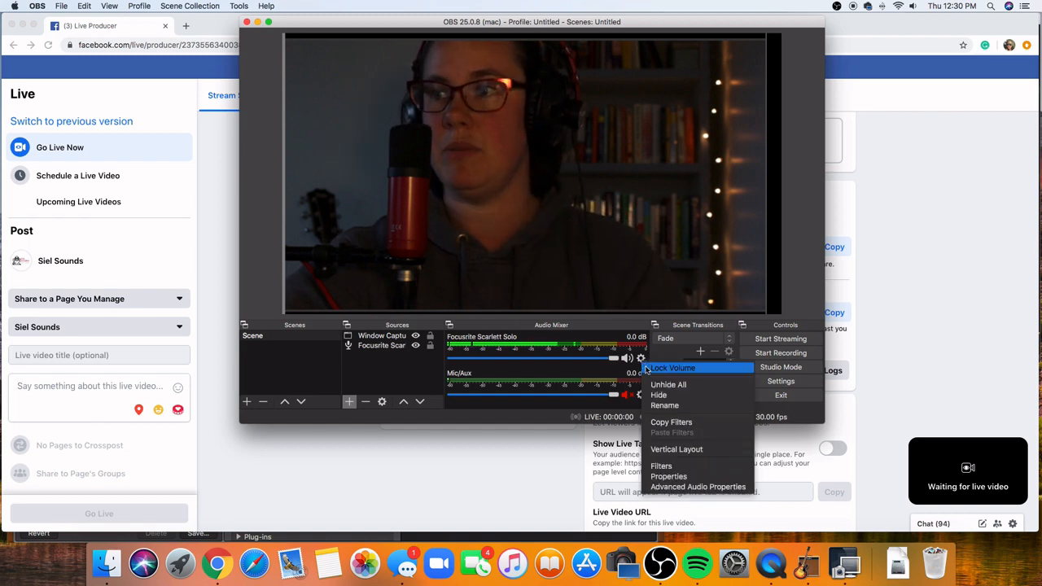
click(681, 487)
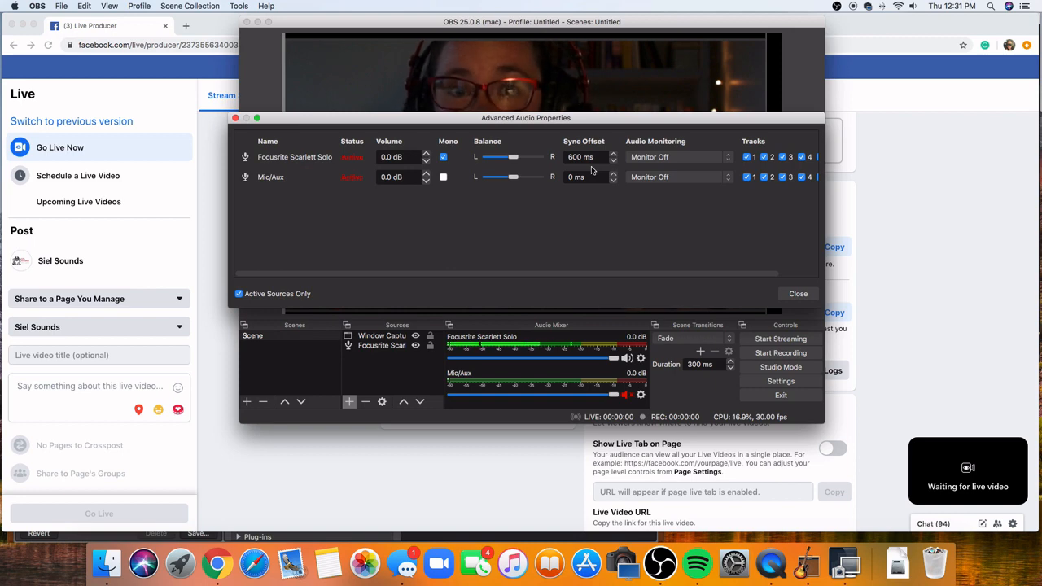
drag(570, 122, 567, 257)
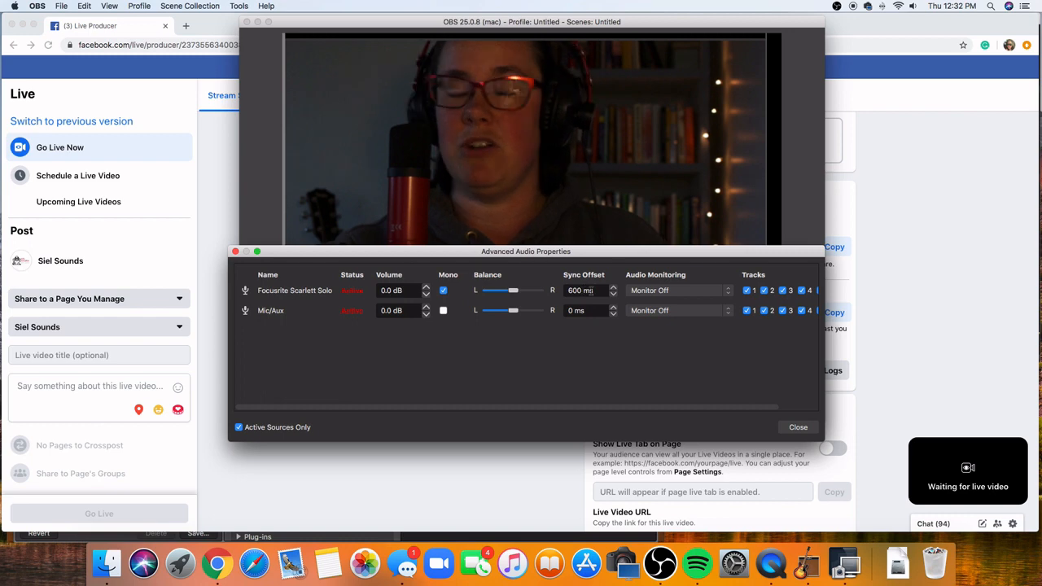
click(806, 428)
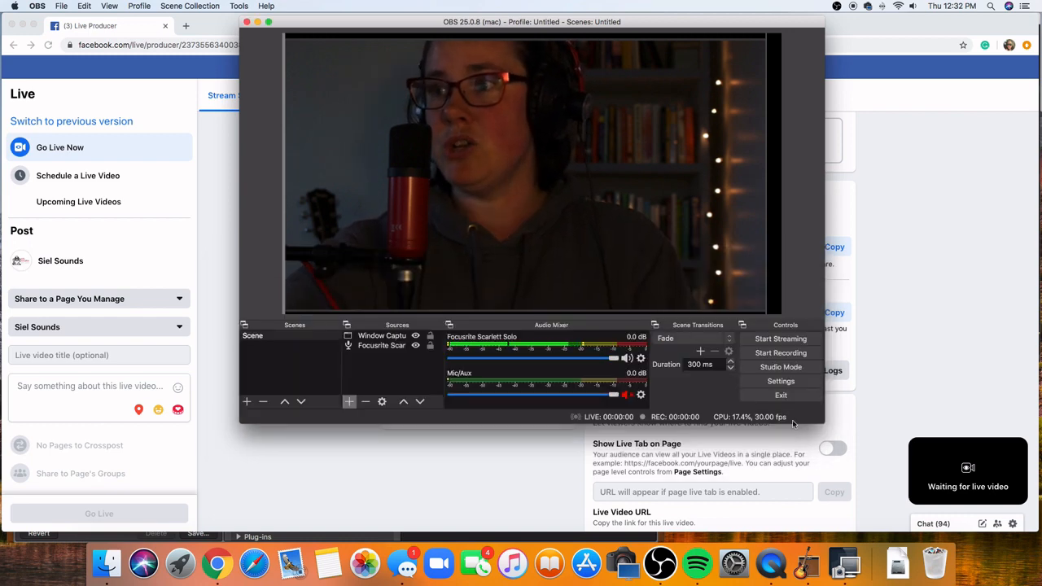
- Start streaming from OBS and return to the Facebook Live Producer page in Chrome
click(771, 340)
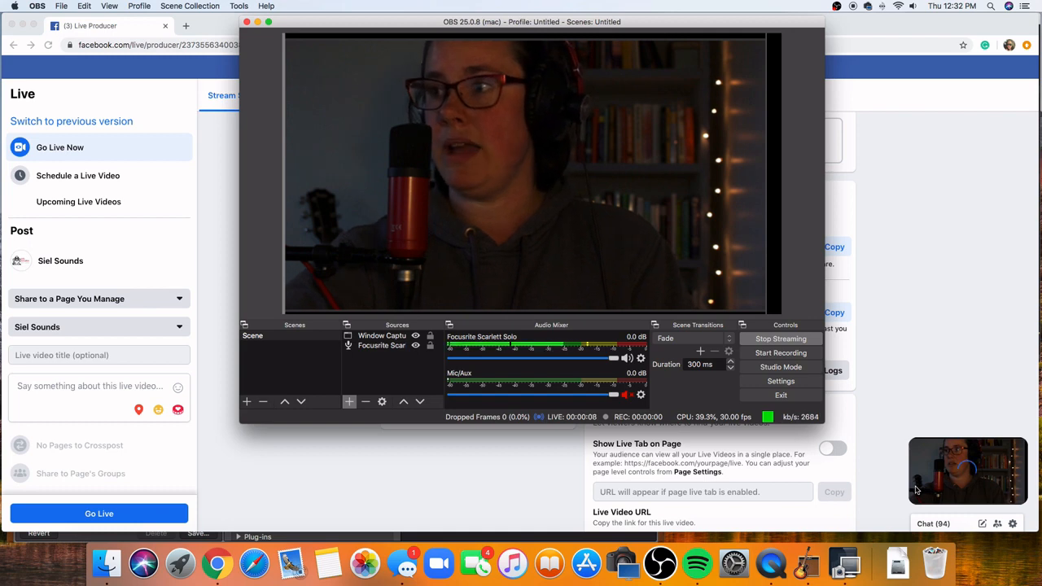
click(923, 346)
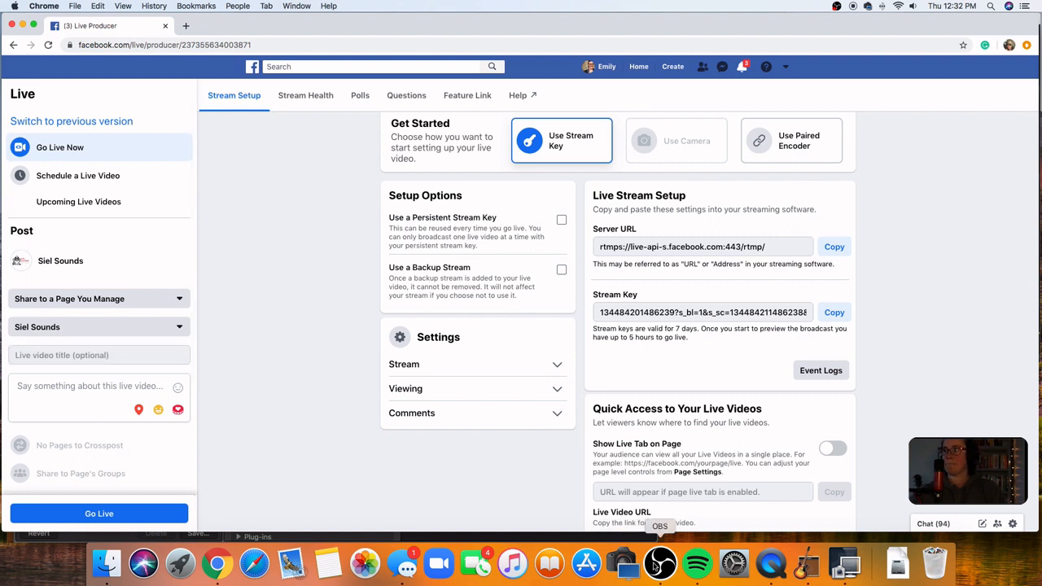
- Title the live video "TEST TITLE" and go live on the Siel Sounds page
click(99, 355)
text(TEST TITLE)
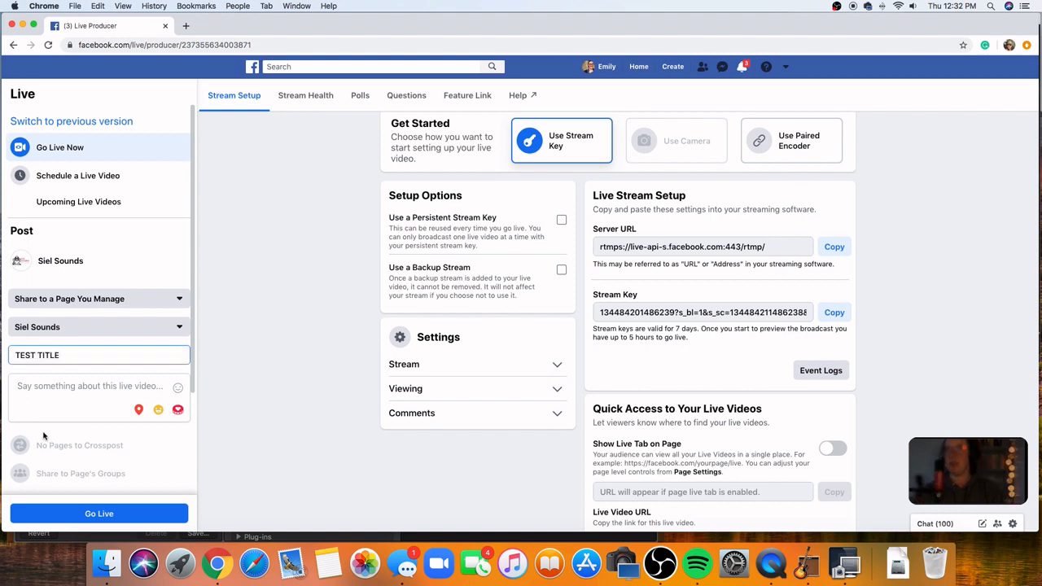
click(137, 519)
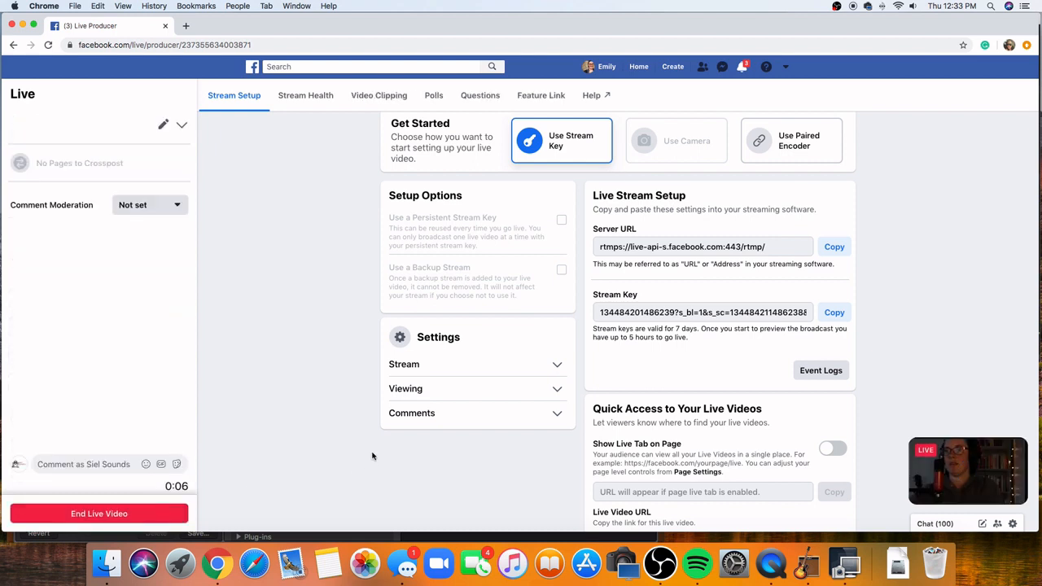
- Switch to OBS, view the live scene in Studio Mode and leave that mode again
click(660, 563)
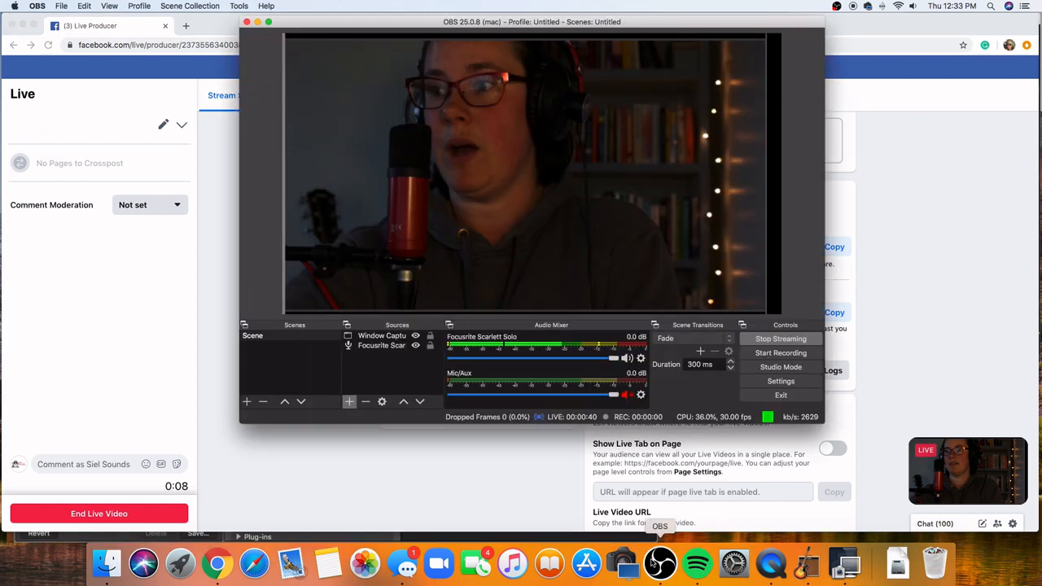
drag(551, 22, 491, 18)
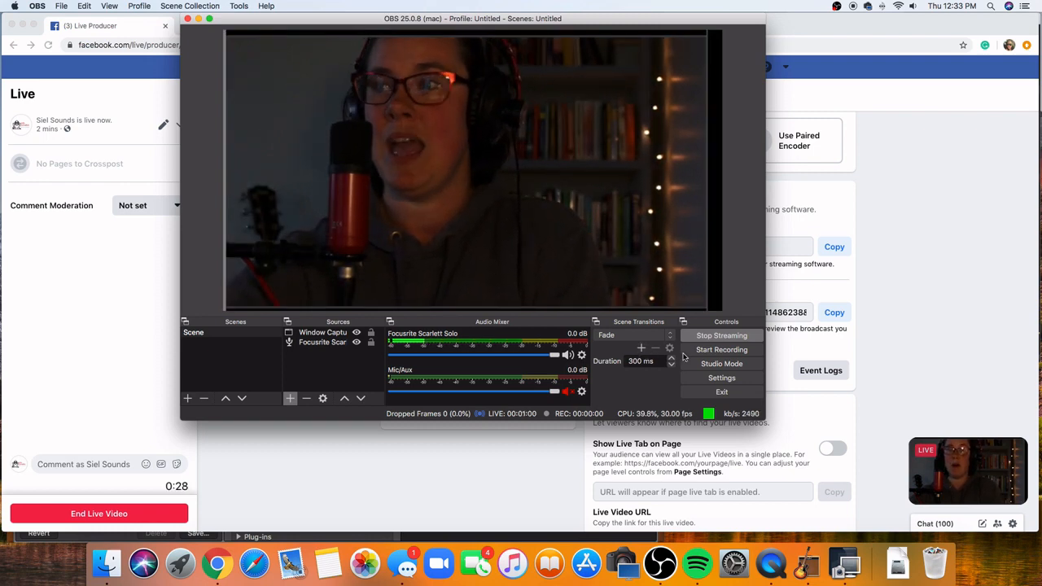
click(706, 364)
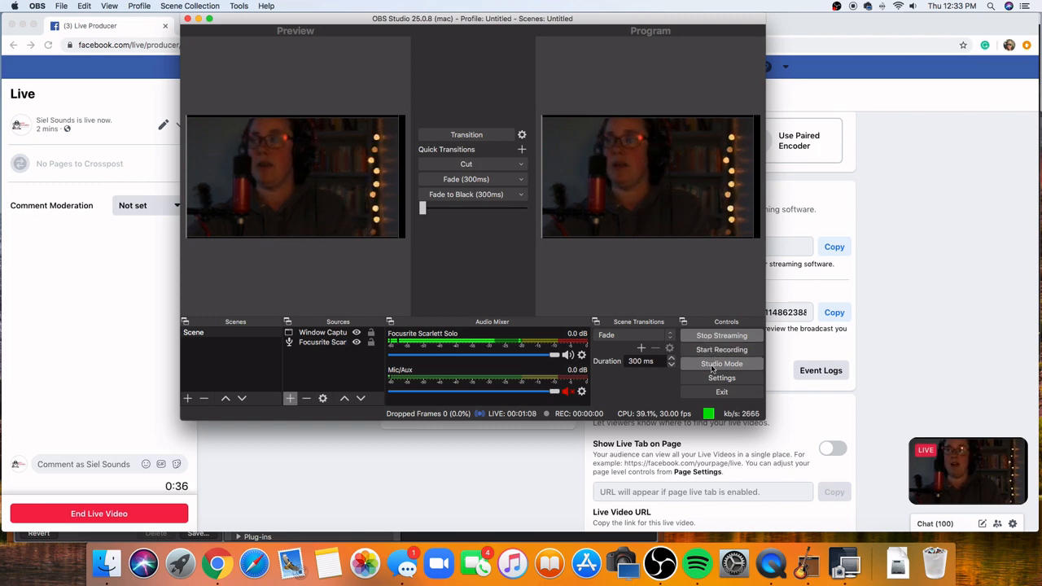
click(712, 369)
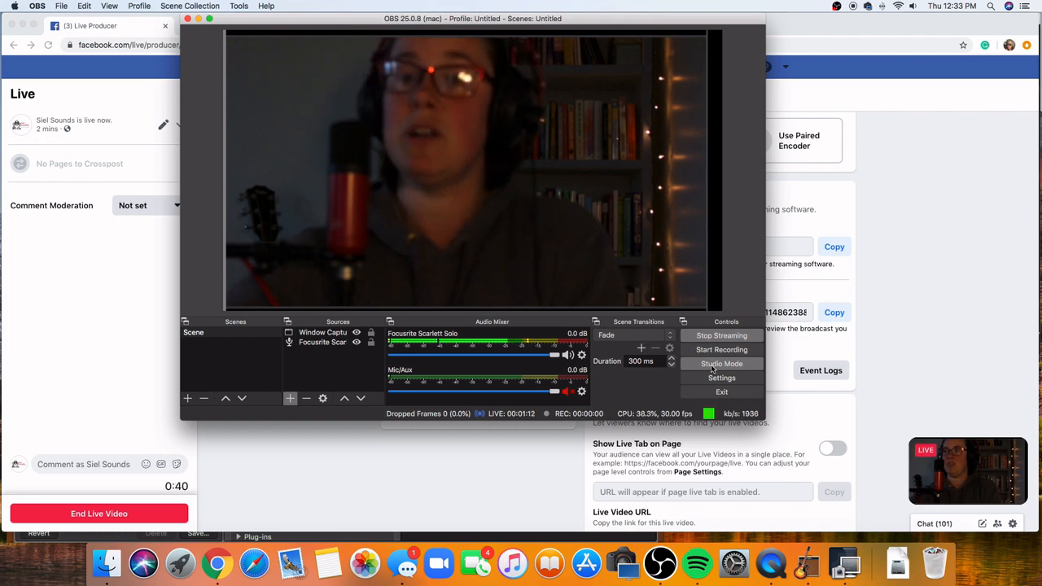
- Return to Facebook in Chrome, end the live video and permanently delete it along with its post
click(447, 451)
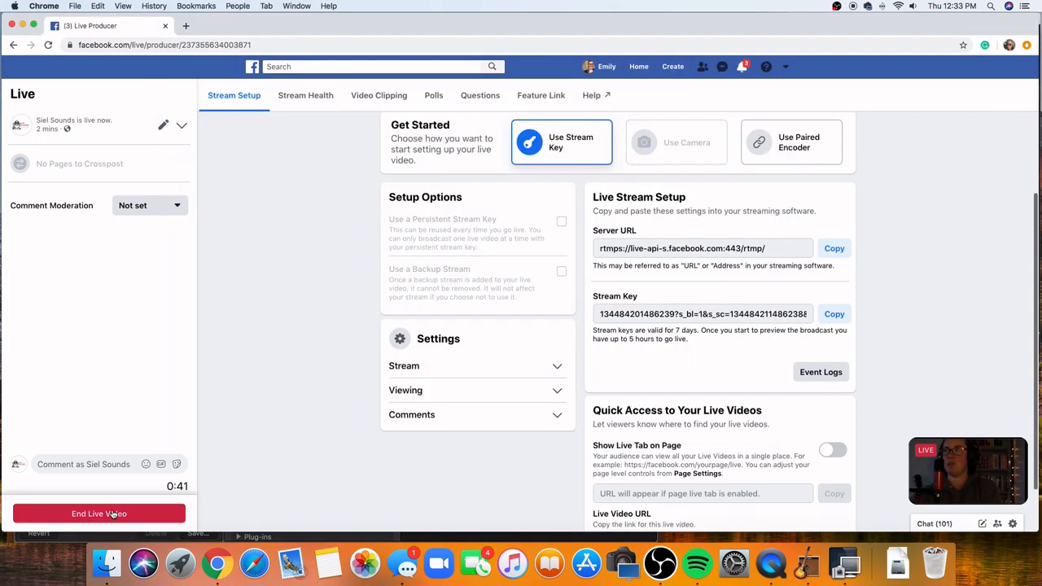
click(113, 514)
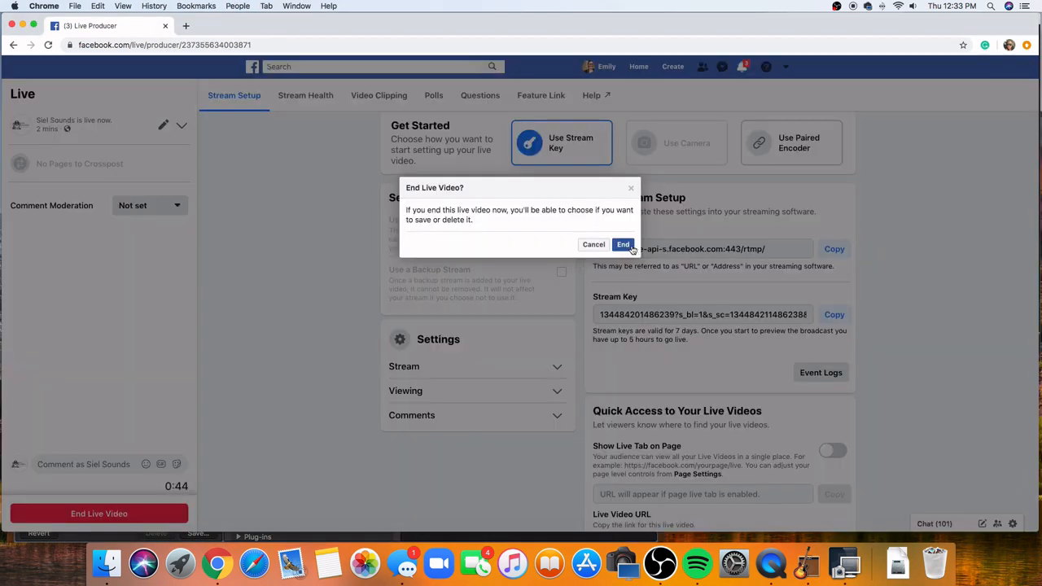
click(629, 246)
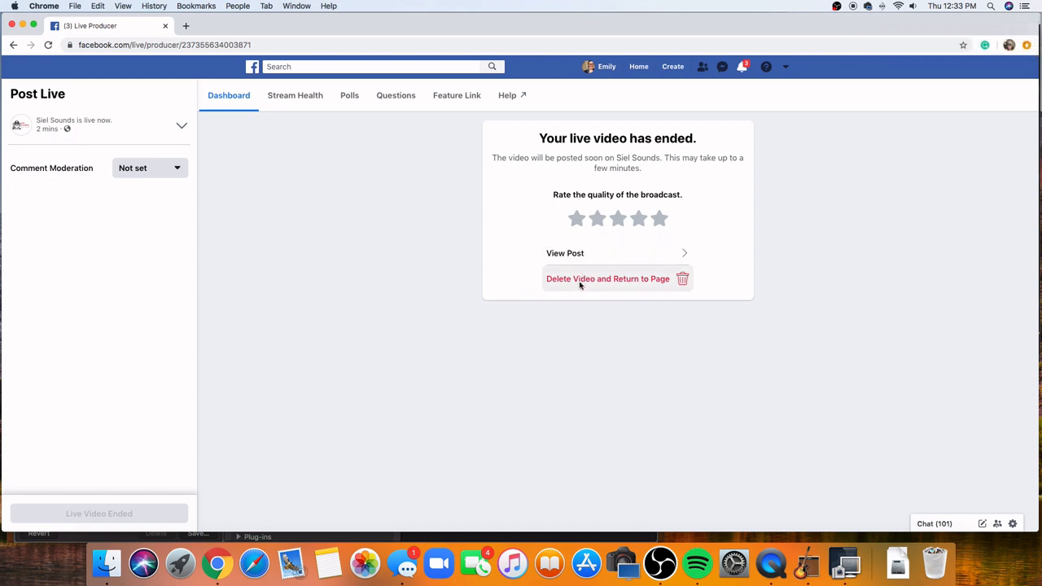
click(581, 283)
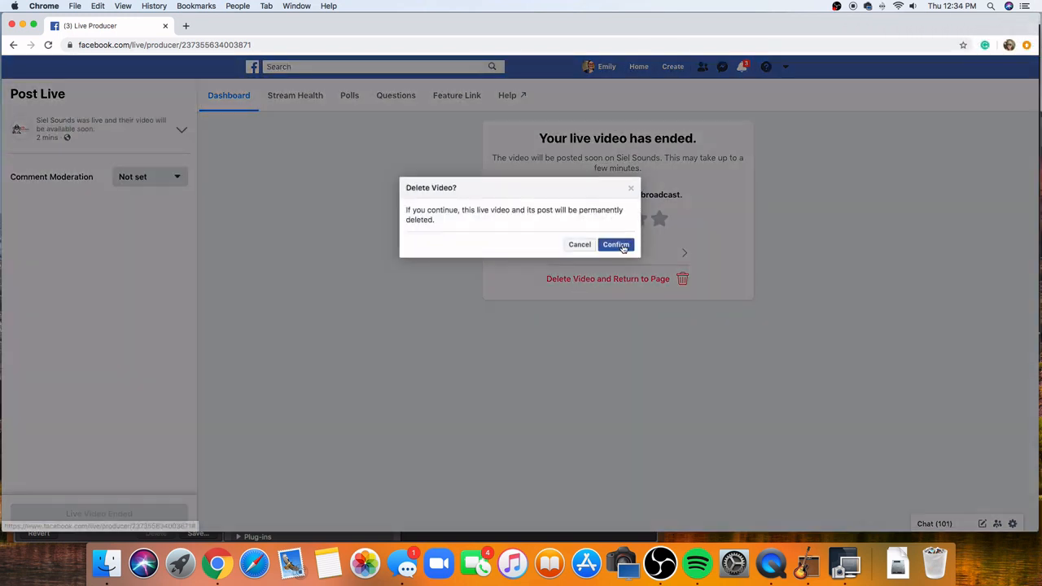
click(620, 245)
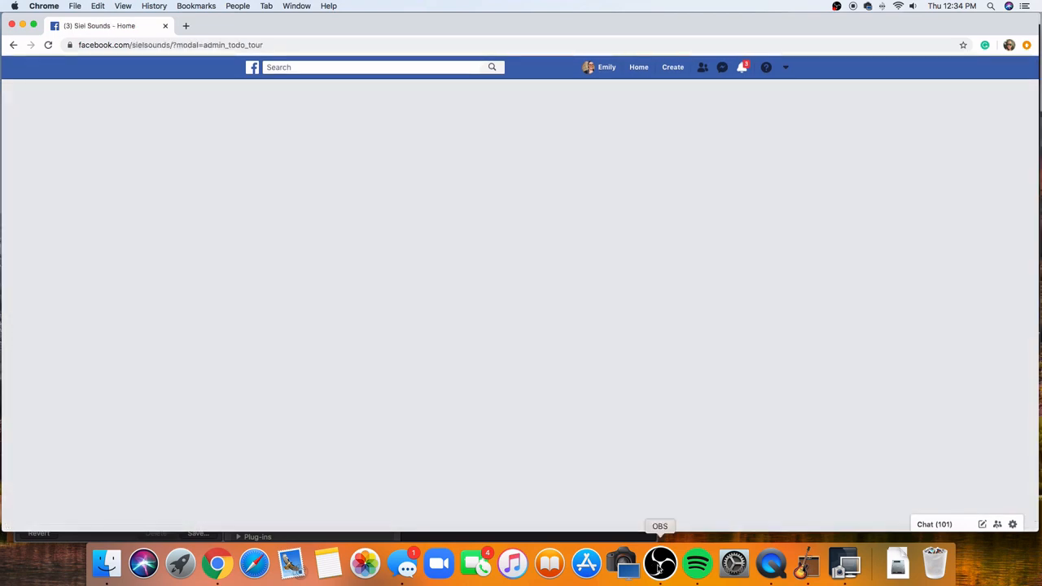
- Switch to OBS and stop streaming
click(659, 564)
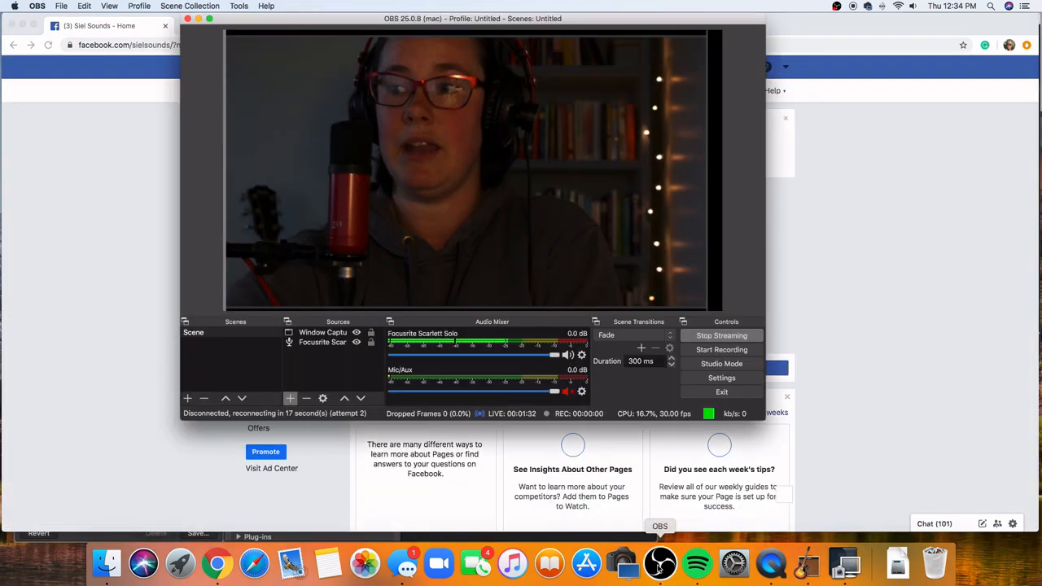
click(717, 337)
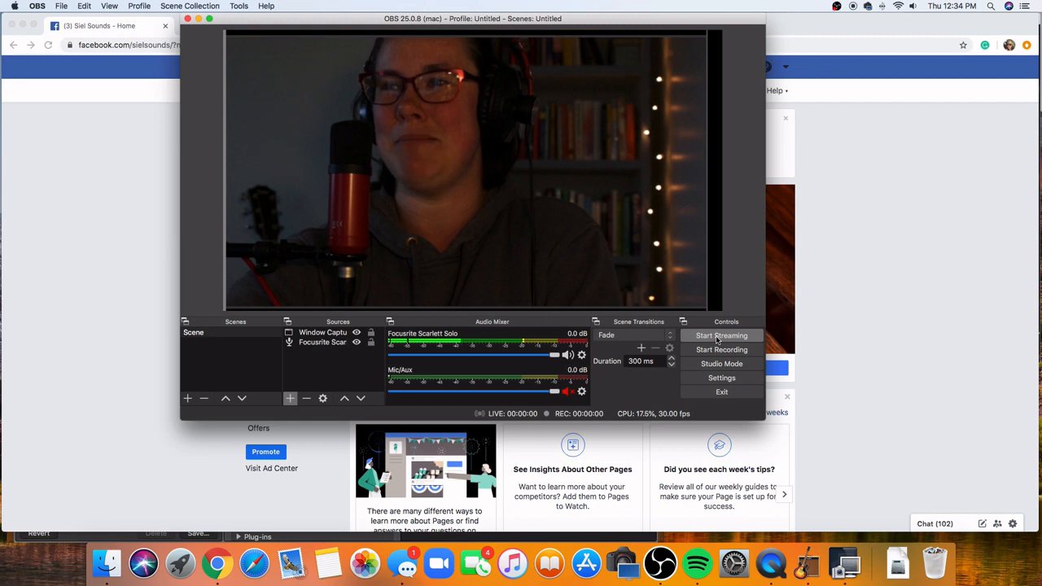